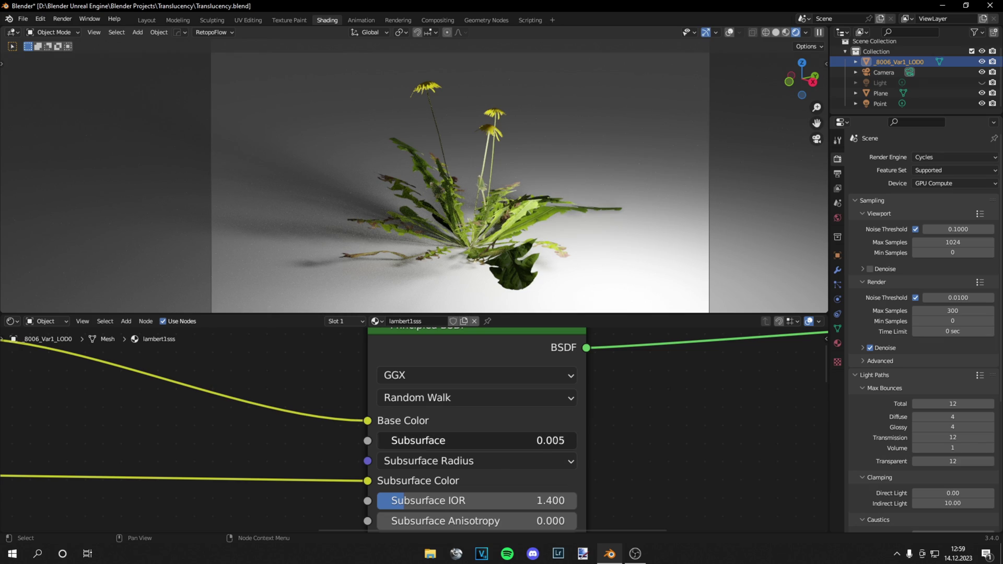
# - Adjust the Subsurface amount on the Principled BSDF of the plant's lambert1sss material
pyautogui.moveTo(378, 440); pyautogui.dragTo(402, 440)
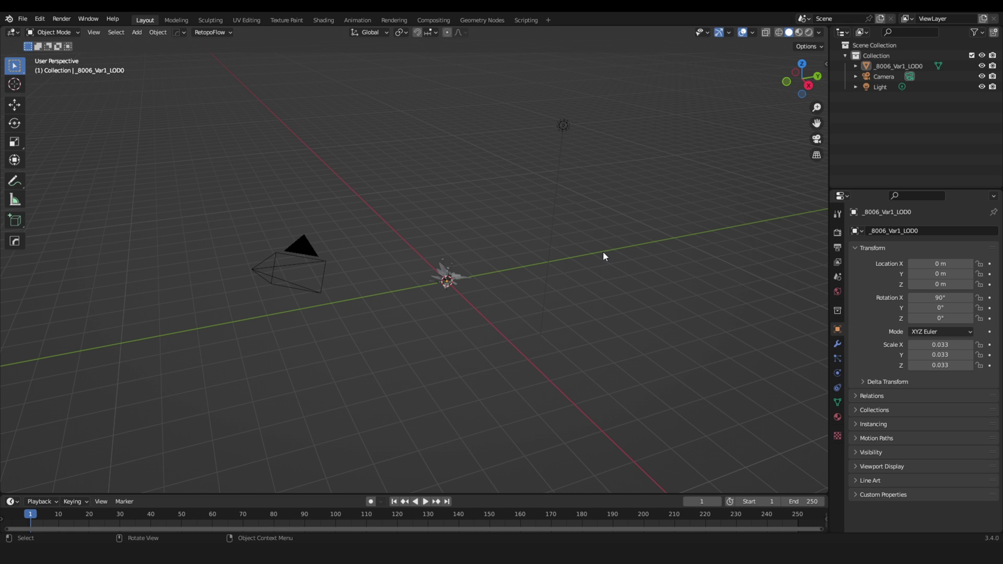
# - Switch to the Shading workspace and set the render engine to Cycles with GPU Compute as the device
pyautogui.click(324, 20)
pyautogui.click(837, 159)
pyautogui.click(974, 157)
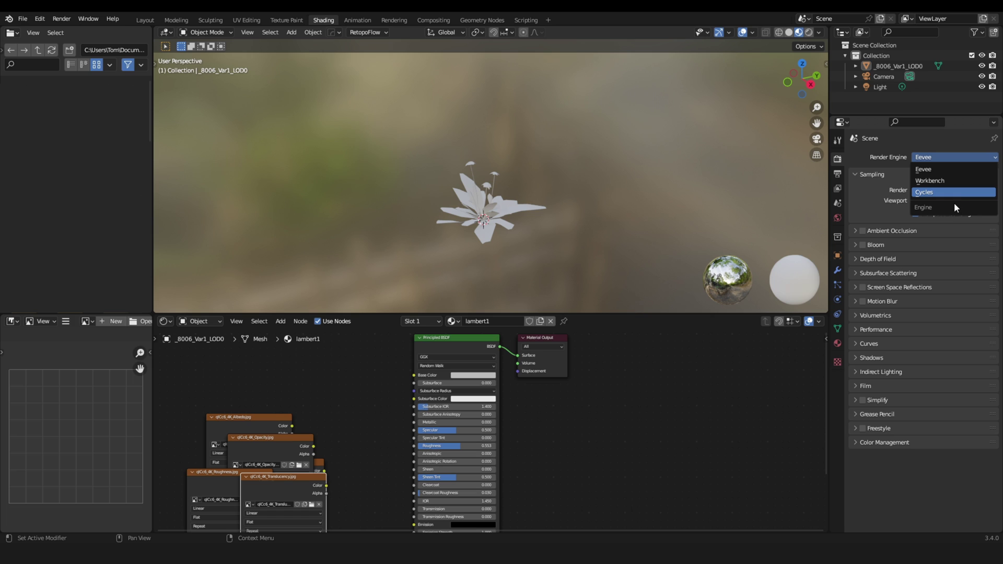
pyautogui.click(943, 192)
pyautogui.click(939, 182)
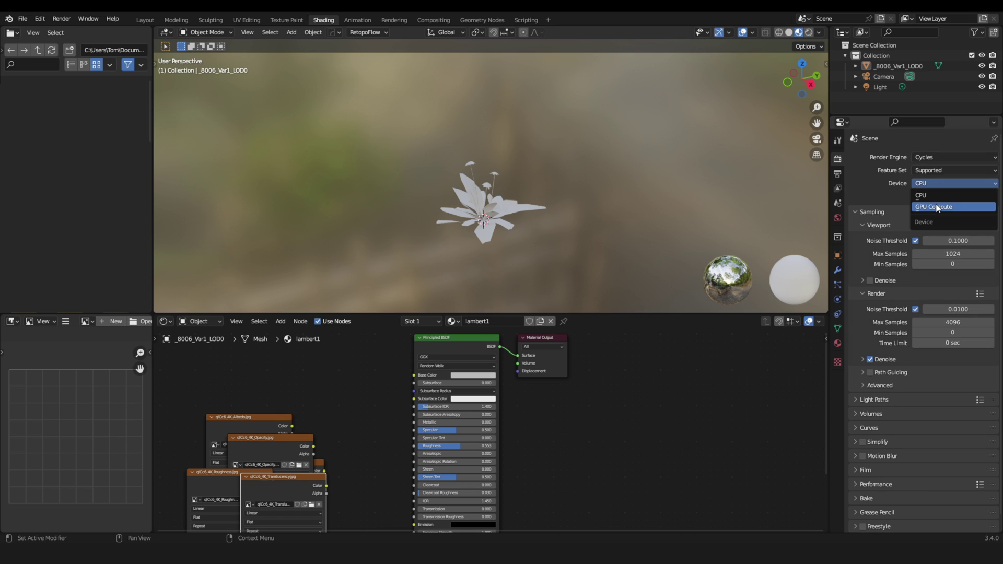
pyautogui.click(935, 206)
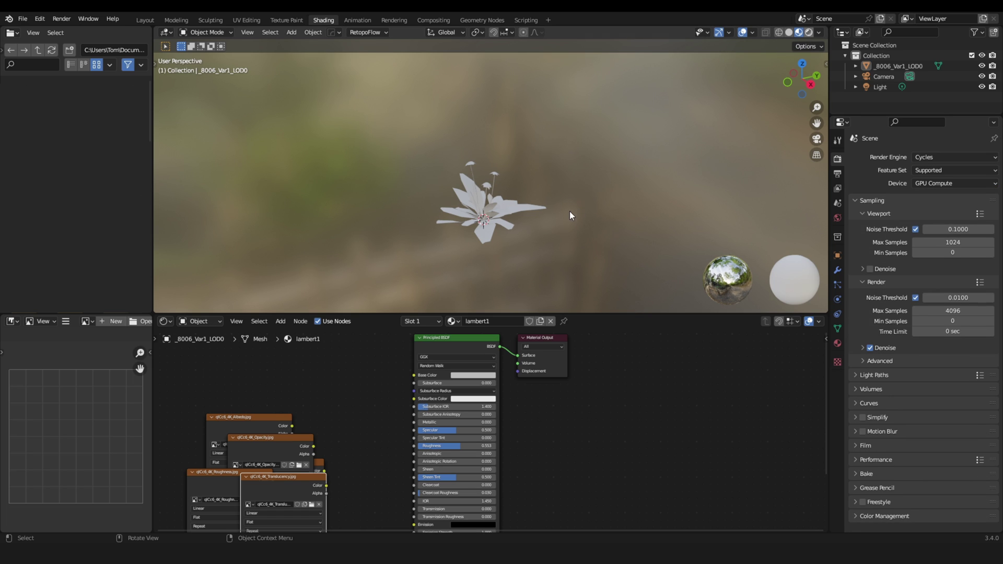
# - Preview the plant in rendered viewport shading
pyautogui.press('z')
pyautogui.press('8')
pyautogui.scroll(2, 560, 215)
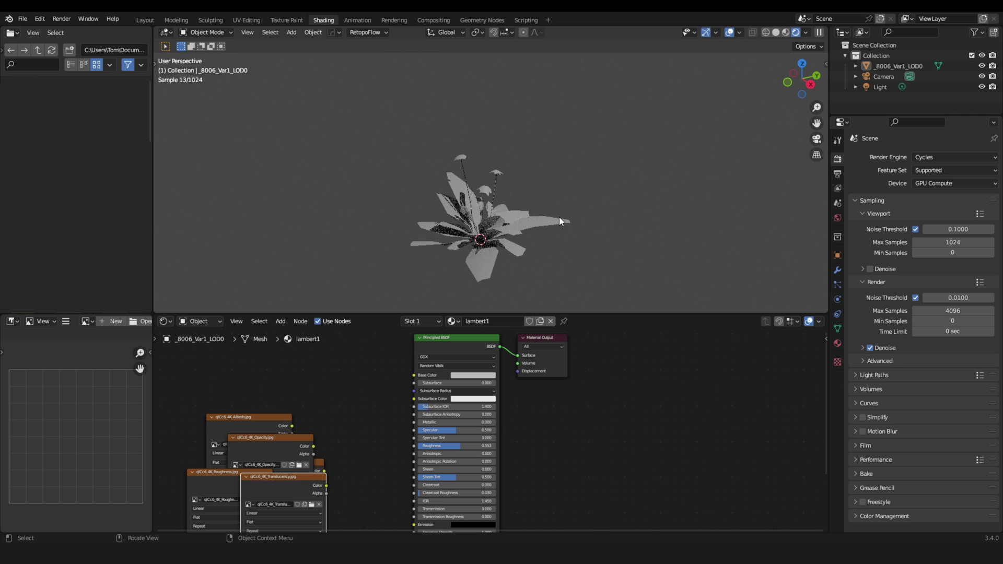
pyautogui.keyDown('shift'); pyautogui.moveTo(553, 226); pyautogui.dragTo(560, 192, button='middle'); pyautogui.keyUp('shift')
# - Move the Material Output and Principled BSDF nodes away from the image textures to make room for wiring
pyautogui.moveTo(546, 337); pyautogui.dragTo(750, 339)
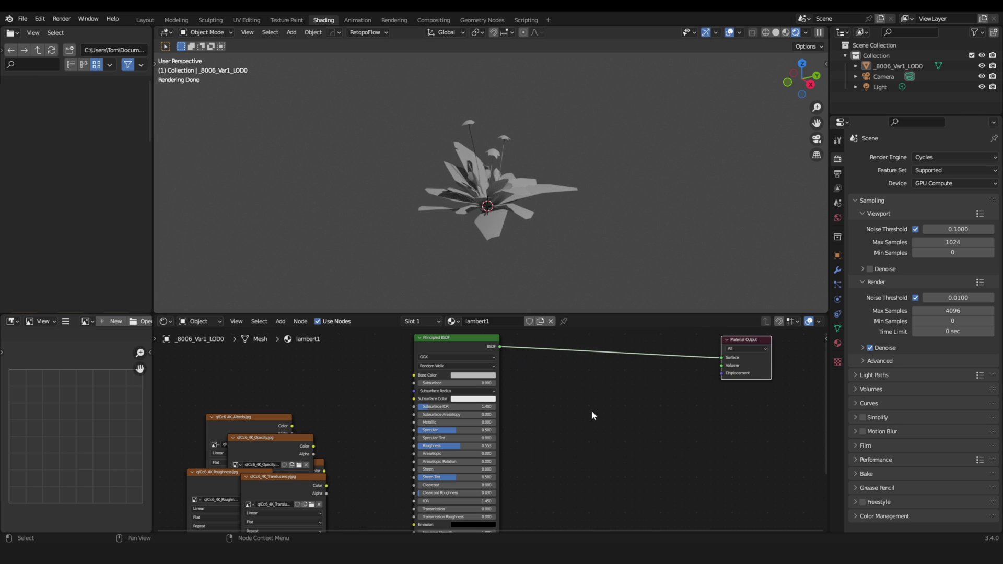
pyautogui.moveTo(390, 443)
pyautogui.mouseDown(button='middle')
pyautogui.moveTo(411, 445)
pyautogui.moveTo(395, 450)
pyautogui.mouseUp(button='middle')
pyautogui.moveTo(468, 348); pyautogui.dragTo(633, 349)
pyautogui.moveTo(408, 450); pyautogui.dragTo(411, 434, button='middle')
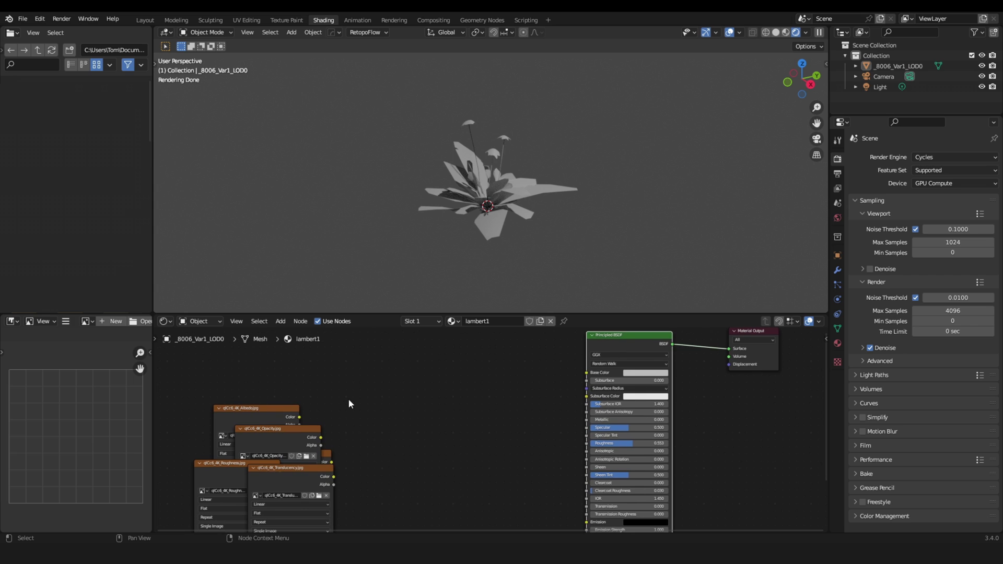
# - Connect the Albedo texture's Color to the Principled BSDF's Base Color and place the texture node beside the shader
pyautogui.moveTo(283, 408); pyautogui.dragTo(586, 372)
pyautogui.moveTo(519, 448); pyautogui.dragTo(519, 425, button='middle')
pyautogui.moveTo(420, 359); pyautogui.dragTo(418, 344)
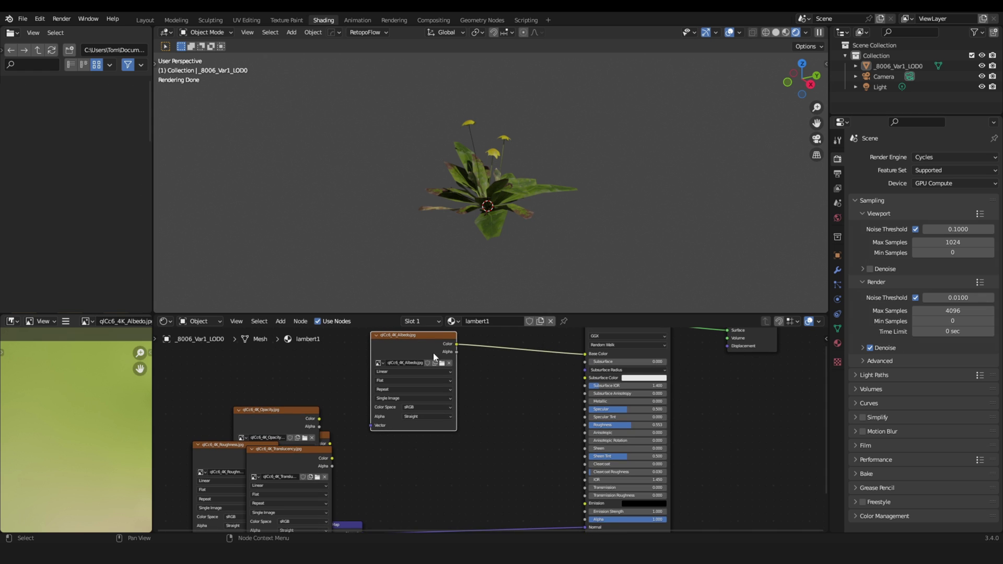
# - Move the Translucency texture node out of the stack of overlapping texture nodes
pyautogui.moveTo(470, 468); pyautogui.dragTo(480, 411, button='middle')
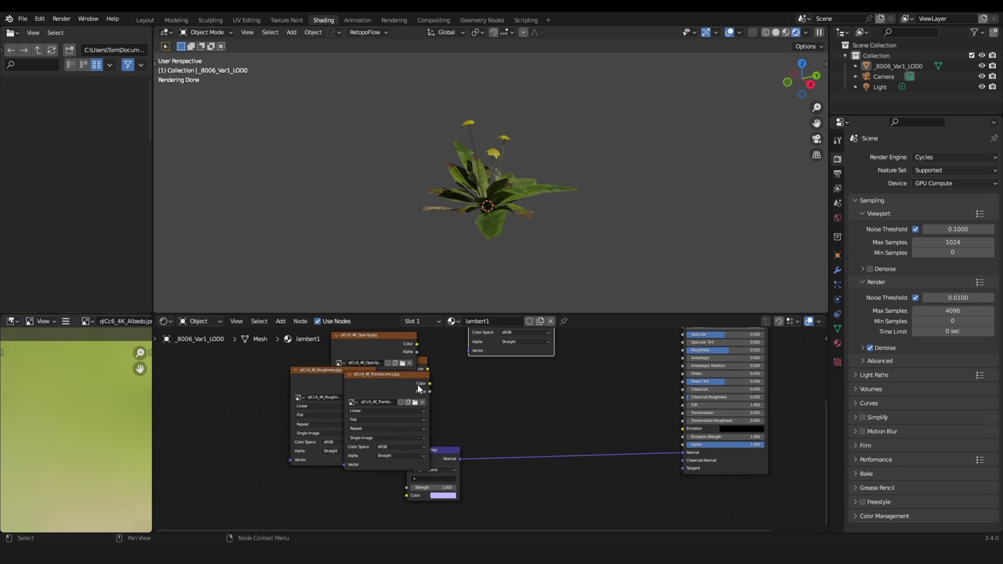
pyautogui.moveTo(417, 385); pyautogui.dragTo(533, 378)
pyautogui.moveTo(496, 512); pyautogui.dragTo(576, 304, button='middle')
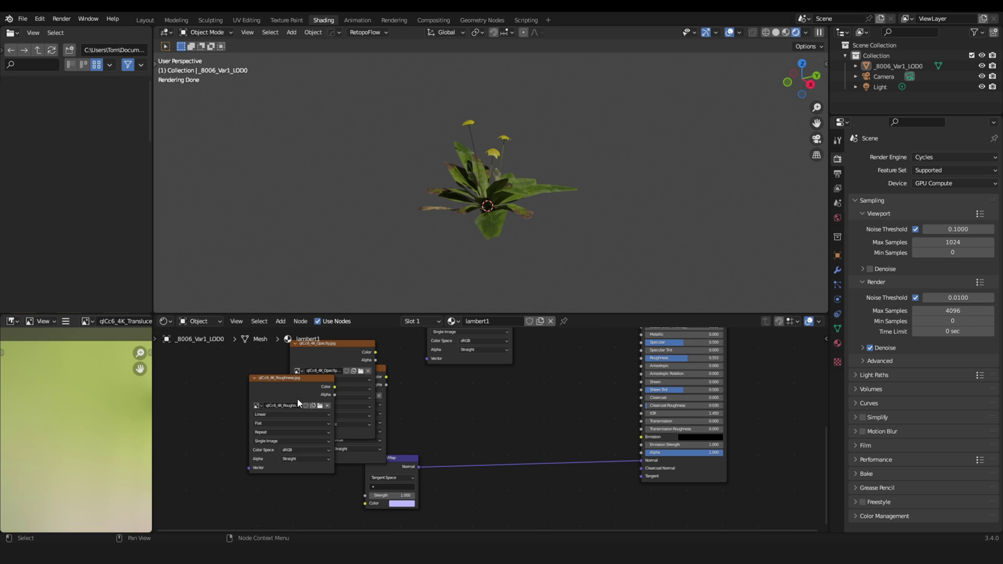
# - Separate the Roughness texture node from the stack and connect its Color to the Principled BSDF's Roughness
pyautogui.click(310, 398)
pyautogui.press('g')
pyautogui.click(233, 401)
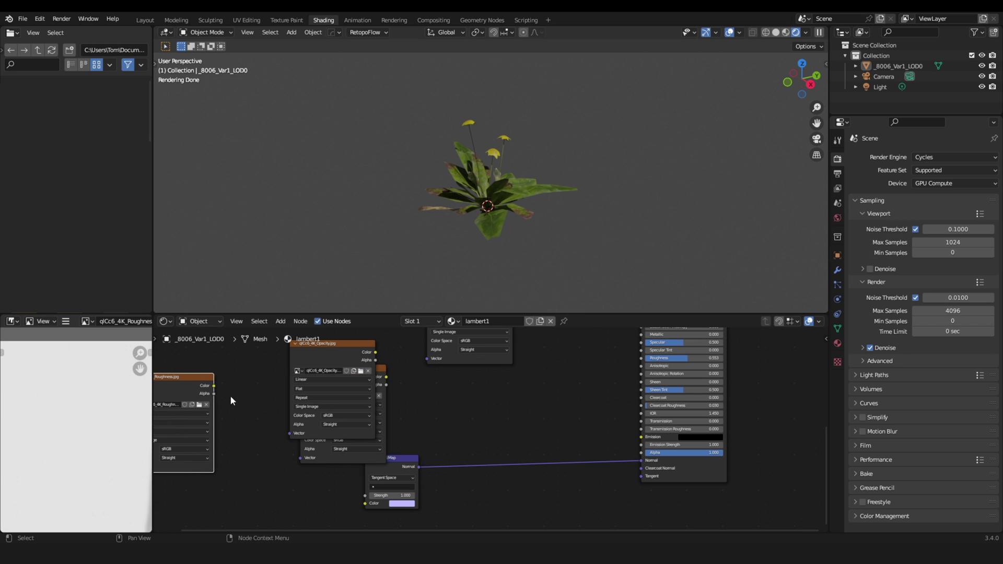
pyautogui.moveTo(214, 387); pyautogui.dragTo(642, 358)
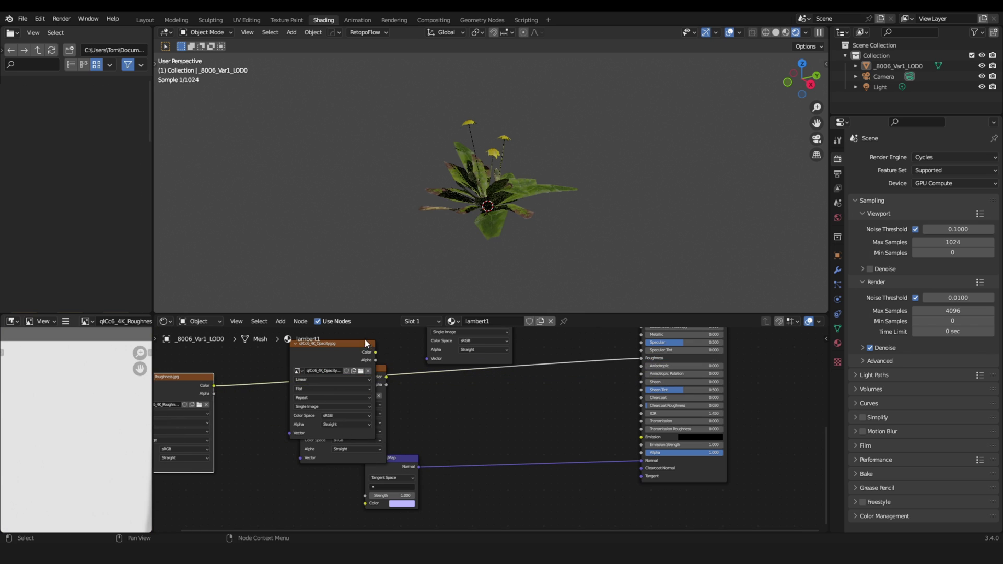
# - Place the Opacity texture node below the Roughness one and connect its Color to the Principled BSDF's Alpha
pyautogui.click(340, 349)
pyautogui.press('g')
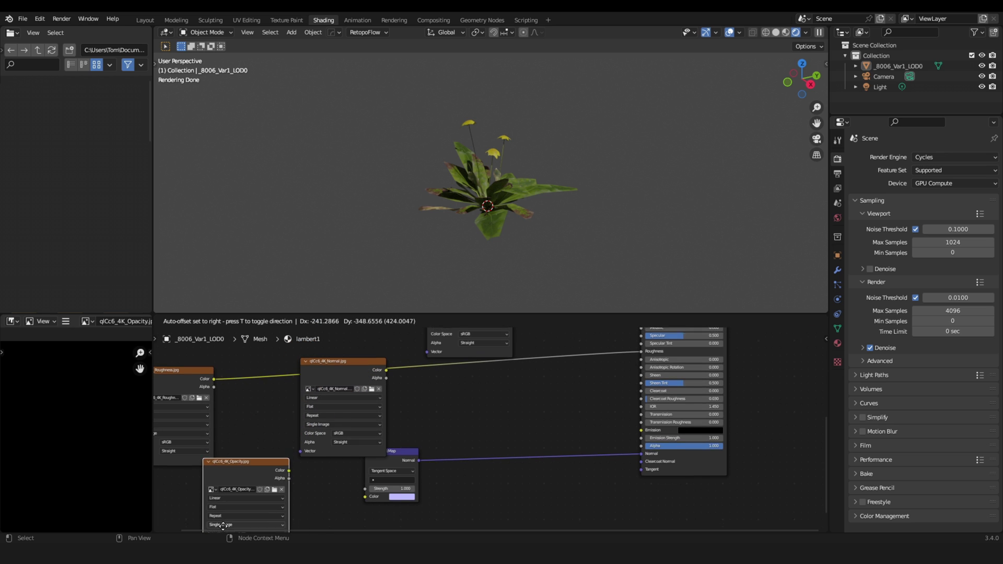
pyautogui.click(170, 486)
pyautogui.moveTo(238, 437); pyautogui.dragTo(679, 401)
pyautogui.scroll(5, 570, 208)
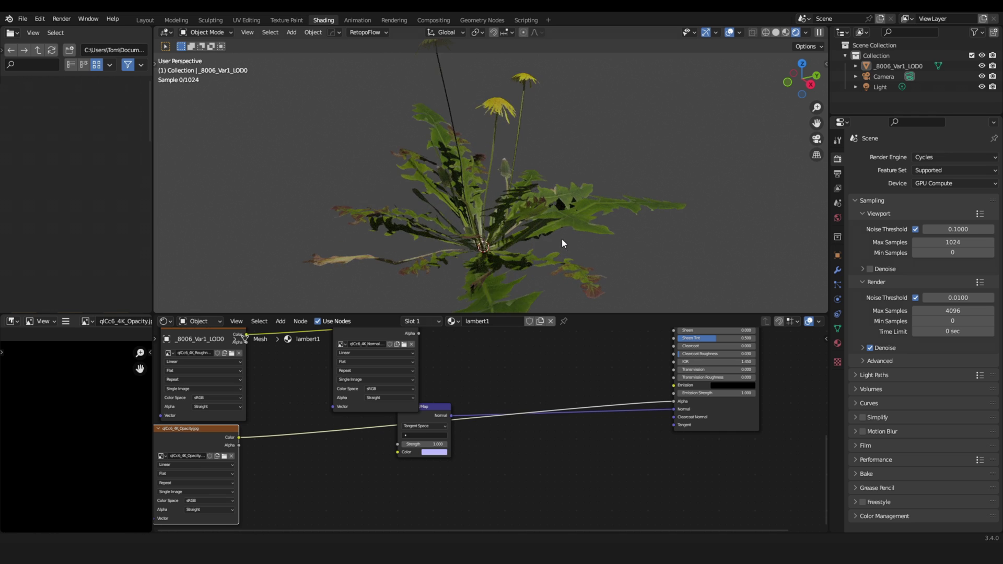
pyautogui.moveTo(558, 170); pyautogui.dragTo(489, 206, button='middle')
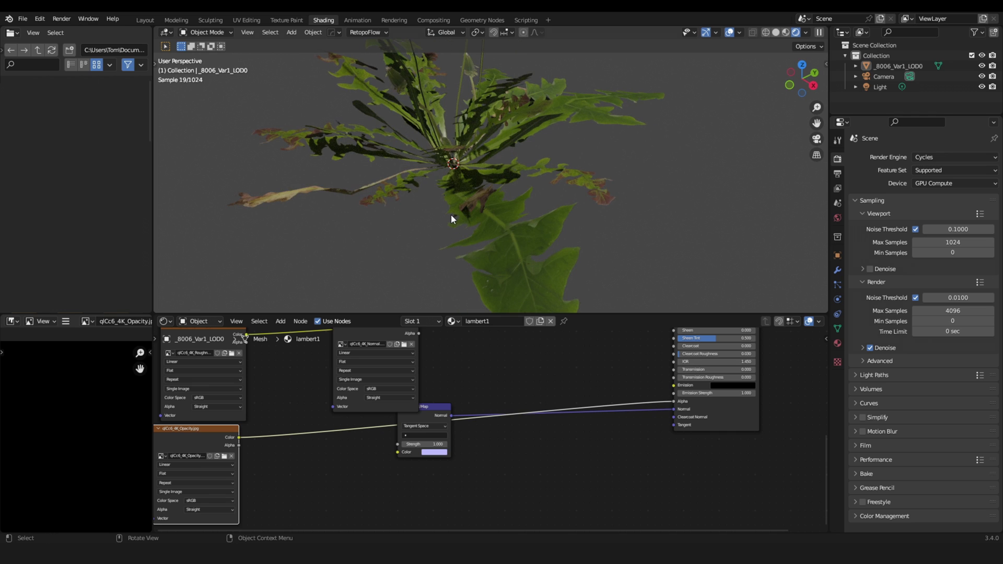
# - Connect the Normal texture's Color to the Normal Map node and arrange both nodes clear of the others
pyautogui.moveTo(479, 369); pyautogui.dragTo(491, 394, button='middle')
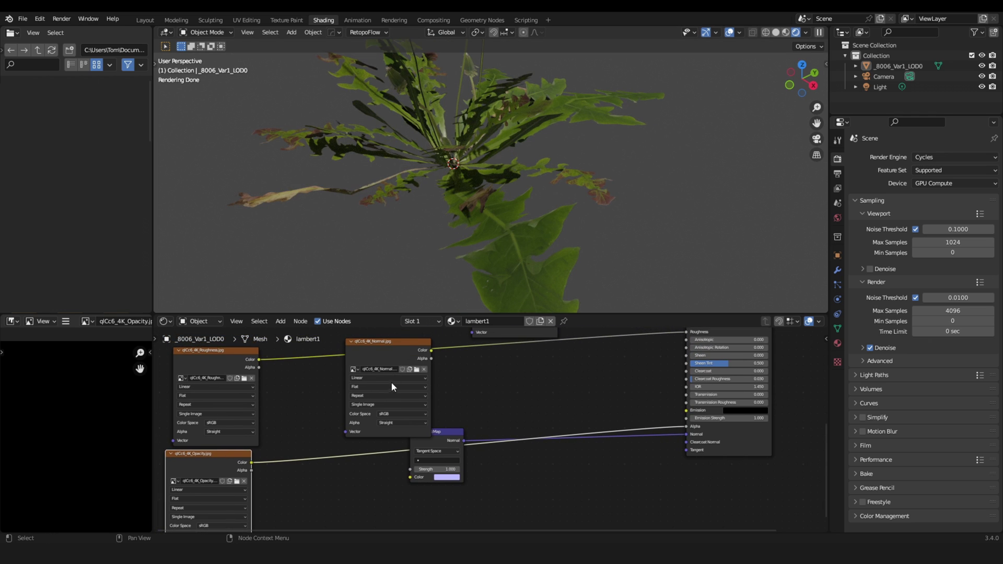
pyautogui.moveTo(394, 386); pyautogui.dragTo(410, 439)
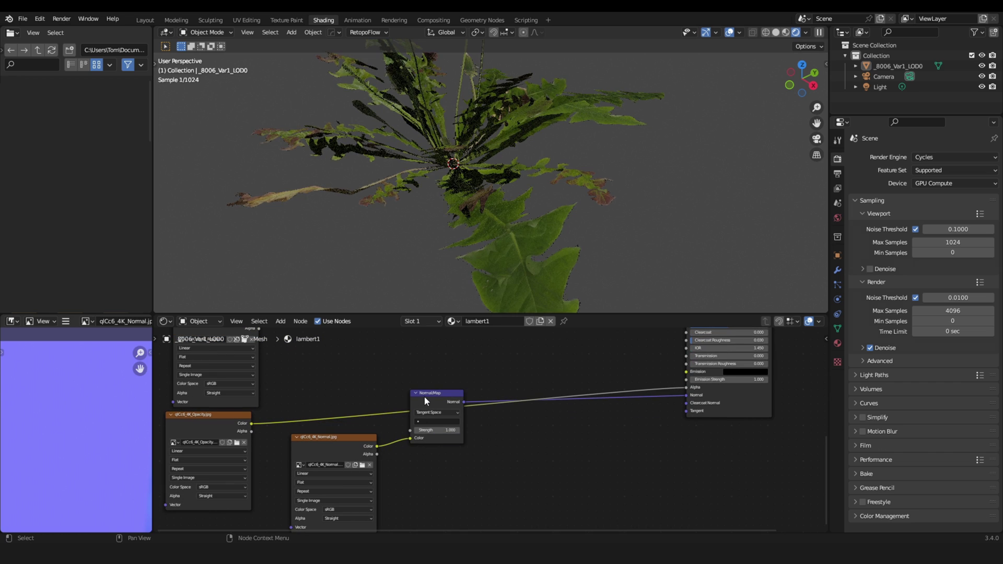
pyautogui.moveTo(424, 396); pyautogui.dragTo(466, 434)
pyautogui.moveTo(569, 440); pyautogui.dragTo(583, 406, button='middle')
pyautogui.scroll(2, 402, 472)
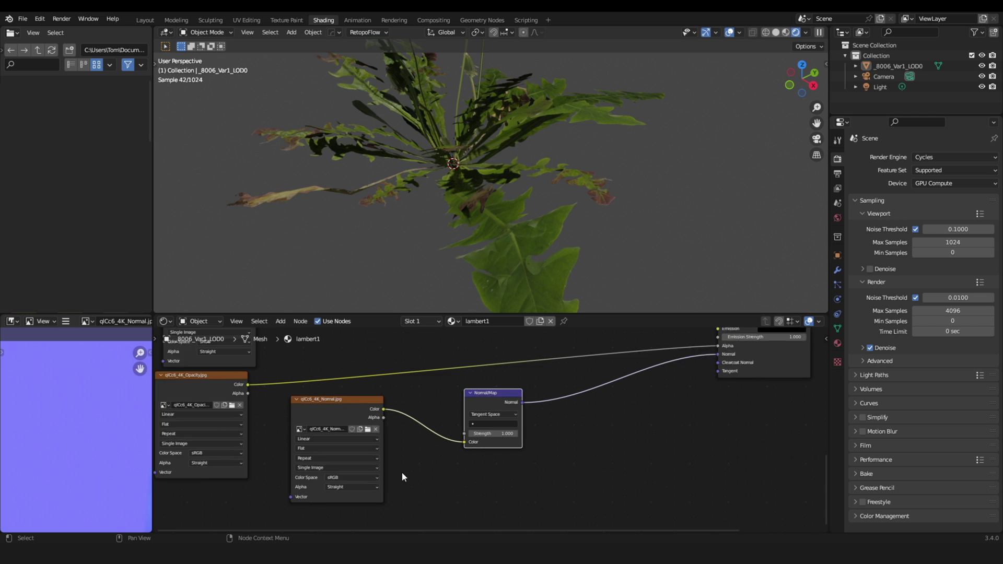
# - Set the Normal texture's color space to Non-Color
pyautogui.click(328, 415)
pyautogui.click(338, 482)
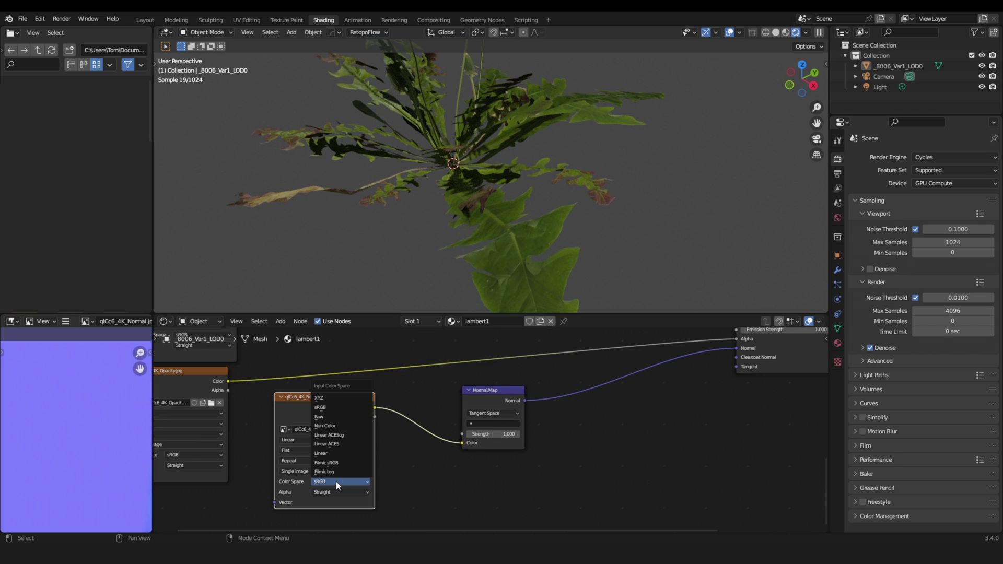
pyautogui.click(342, 426)
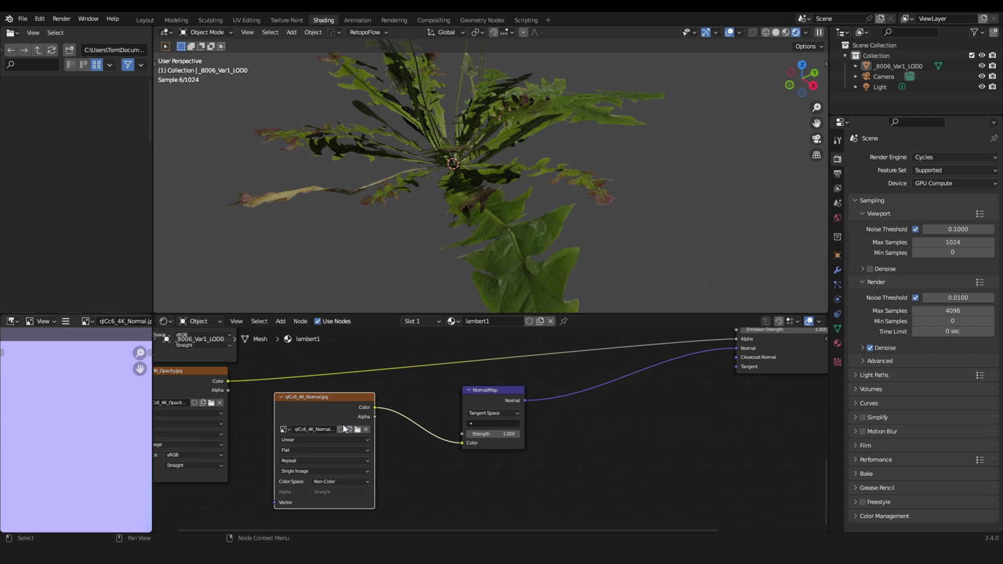
pyautogui.moveTo(592, 190); pyautogui.dragTo(560, 171, button='middle')
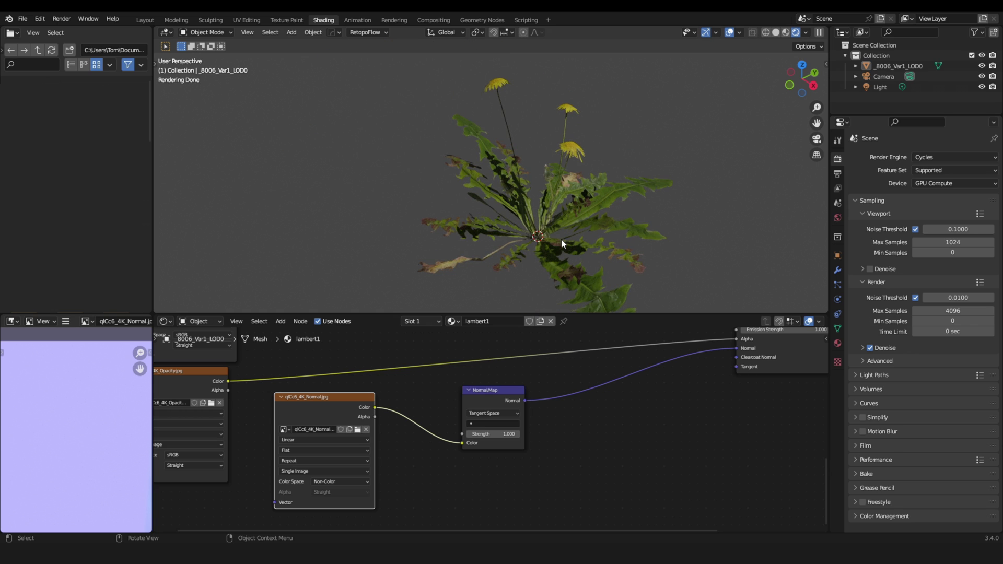
# - Add a mesh plane under the plant and scale it up into a large ground surface
pyautogui.scroll(-6, 585, 428)
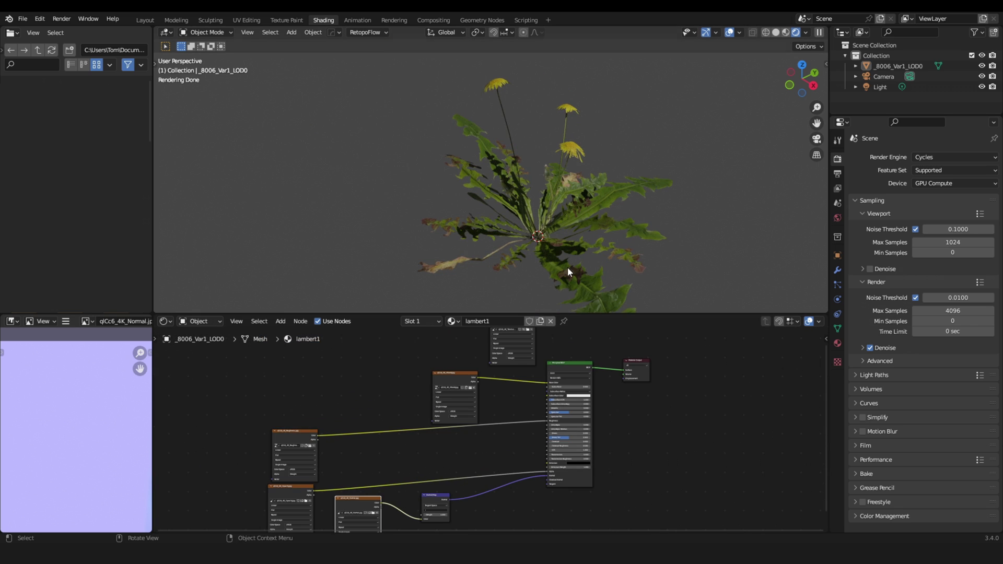
pyautogui.moveTo(567, 268); pyautogui.dragTo(468, 197, button='middle')
pyautogui.hotkey('shift', 'a')
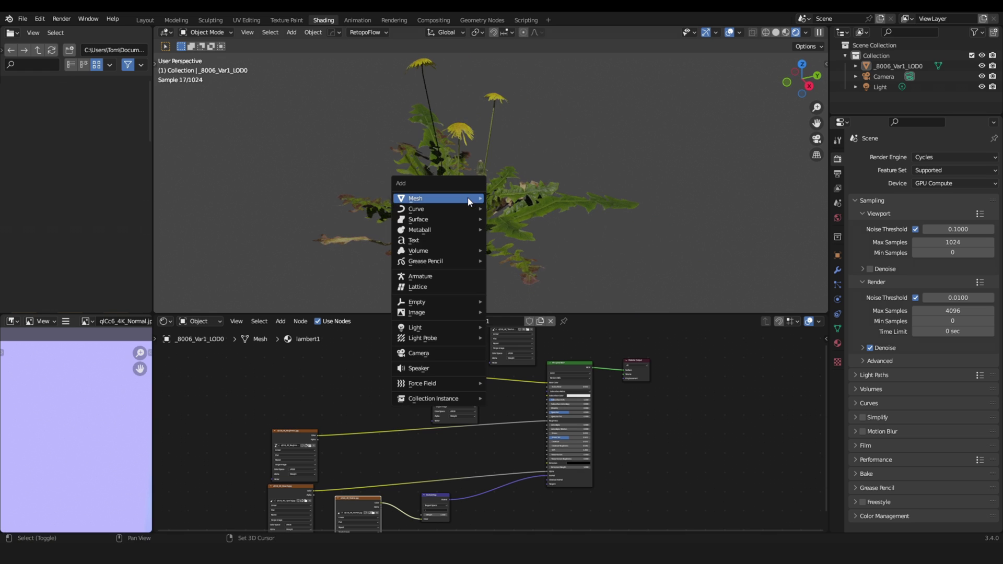
pyautogui.moveTo(468, 198)
pyautogui.click(514, 201)
pyautogui.press('s')
pyautogui.click(579, 147)
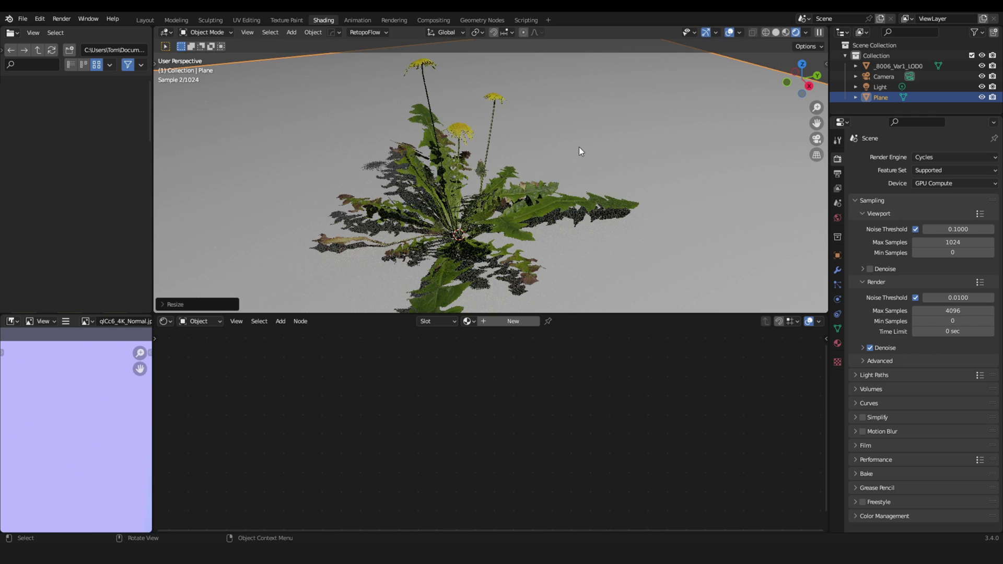
pyautogui.scroll(-8, 650, 130)
pyautogui.click(649, 130)
pyautogui.scroll(10, 573, 153)
pyautogui.moveTo(567, 162); pyautogui.dragTo(534, 172, button='middle')
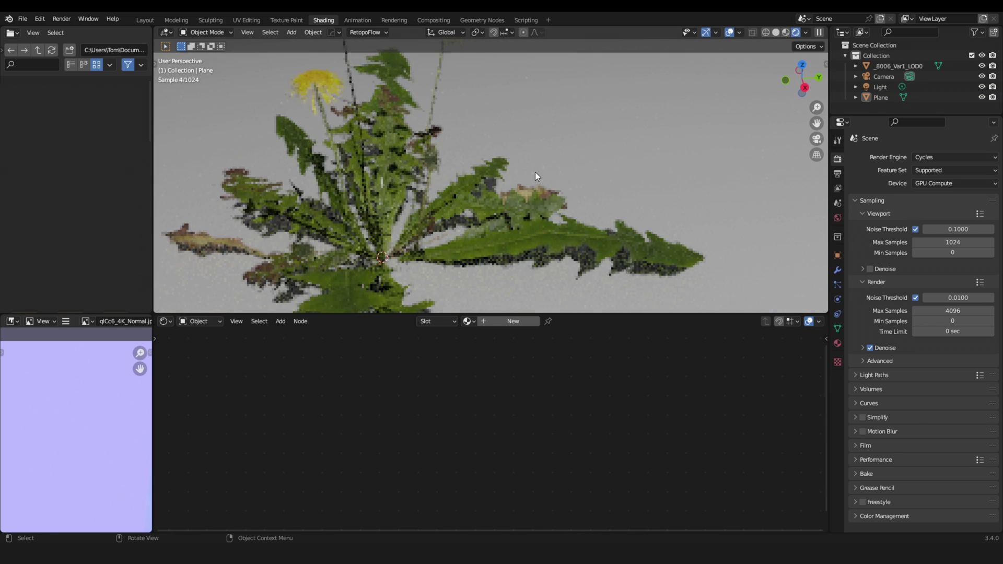
pyautogui.moveTo(534, 209); pyautogui.dragTo(457, 212, button='middle')
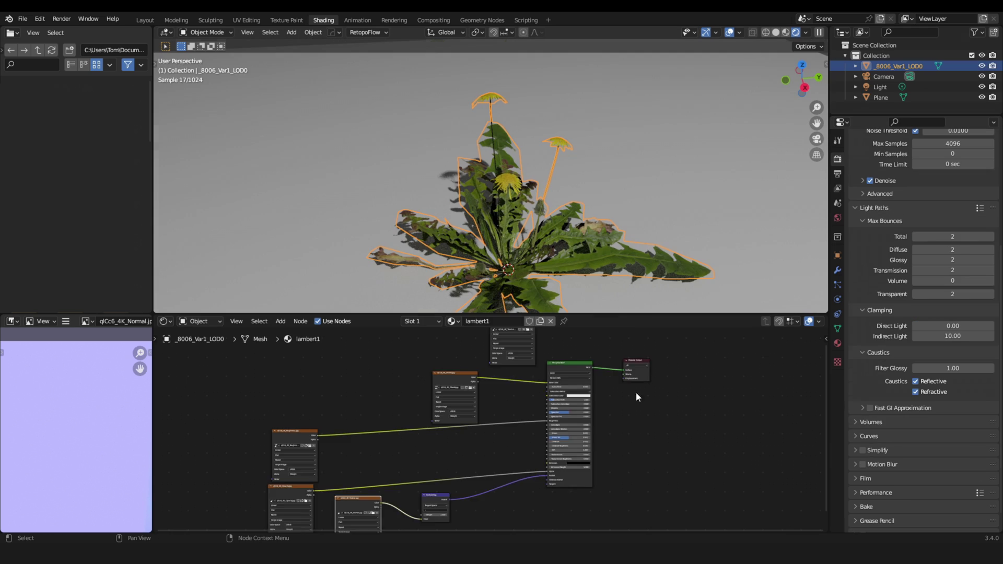
# - Move the plant material's Material Output node farther from the Principled BSDF to free space between them
pyautogui.moveTo(635, 392); pyautogui.dragTo(576, 386, button='middle')
pyautogui.keyDown('ctrl'); pyautogui.moveTo(562, 386); pyautogui.dragTo(684, 391, button='right'); pyautogui.keyUp('ctrl')
pyautogui.moveTo(684, 387); pyautogui.dragTo(682, 387)
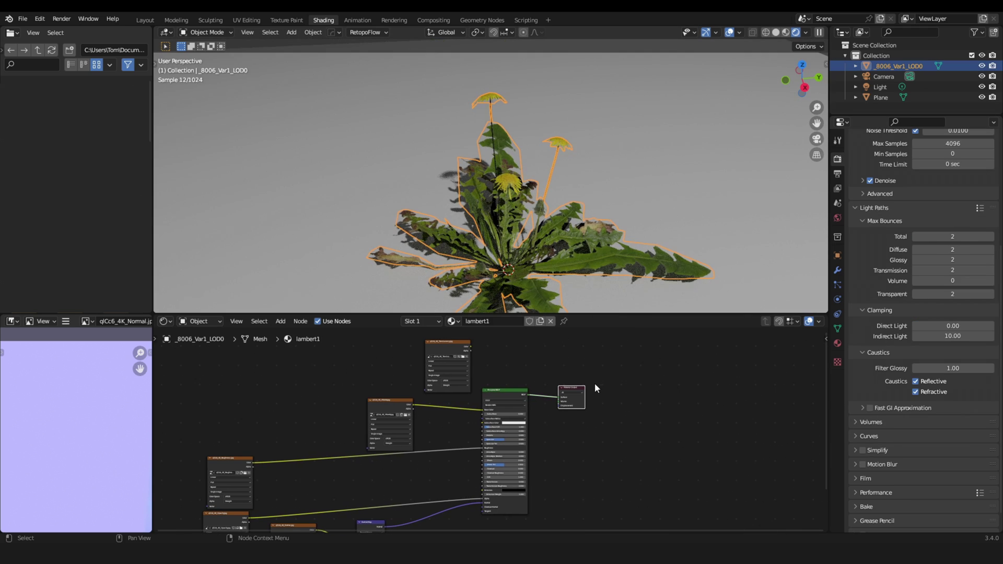
pyautogui.moveTo(582, 389); pyautogui.dragTo(720, 388)
pyautogui.moveTo(656, 388); pyautogui.dragTo(606, 409, button='middle')
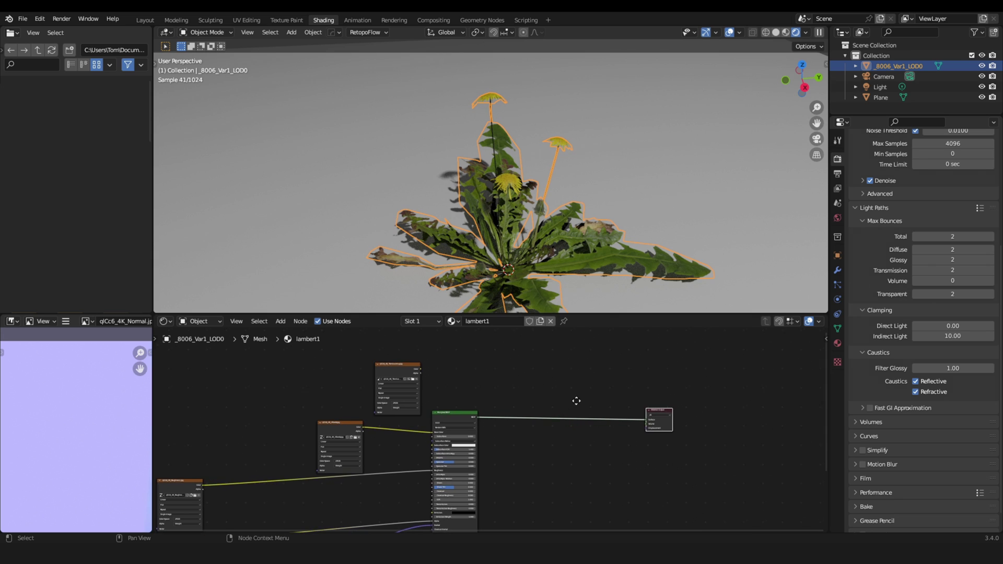
# - Insert a Mix Shader node into the link between the Principled BSDF and the Material Output
pyautogui.scroll(2, 501, 408)
pyautogui.hotkey('shift', 'a')
pyautogui.click(537, 372)
pyautogui.write('mix')
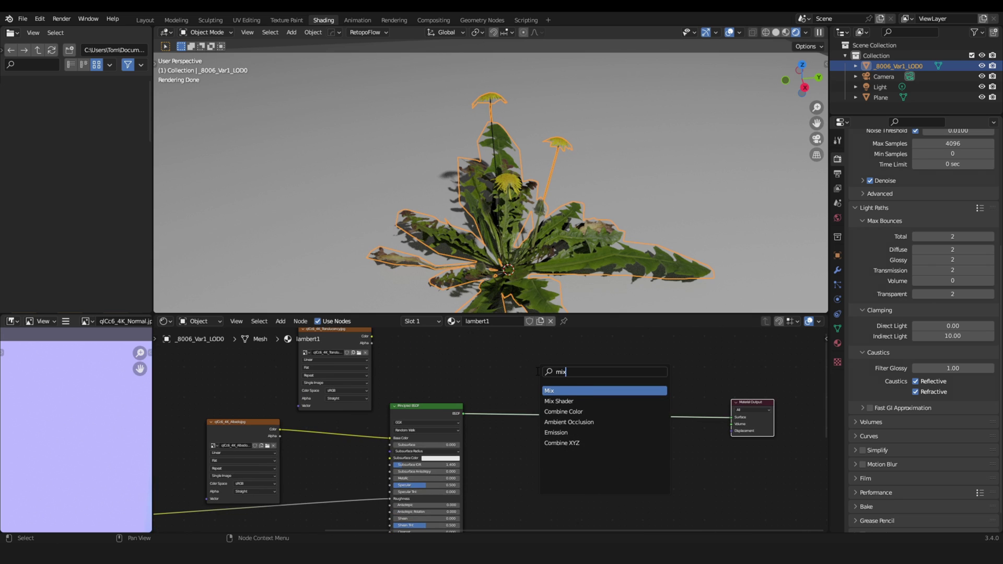
pyautogui.click(574, 402)
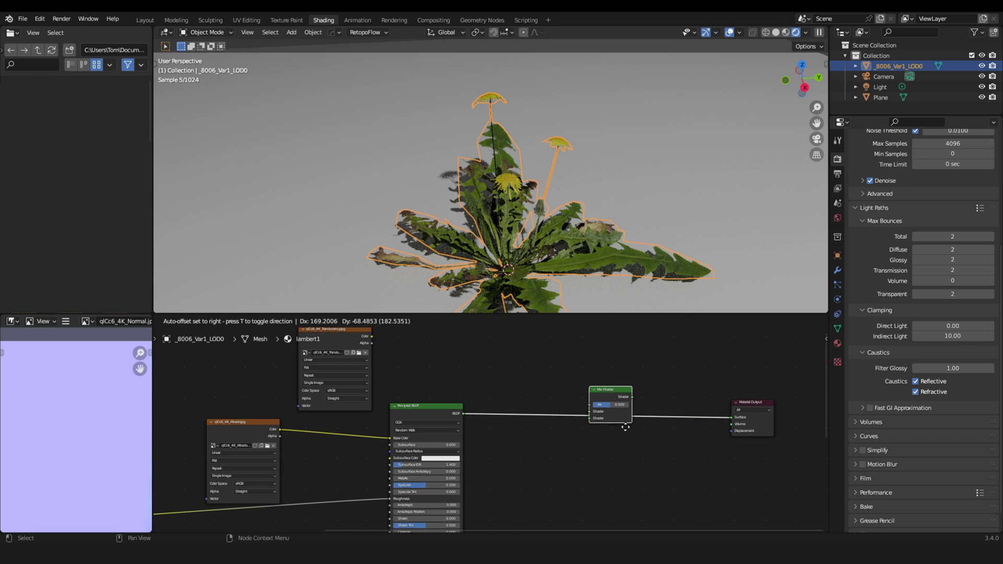
pyautogui.click(646, 426)
# - Add a Translucent BSDF, connect it to the Mix Shader's first shader input, and feed its Color from the Translucency texture
pyautogui.scroll(1, 459, 404)
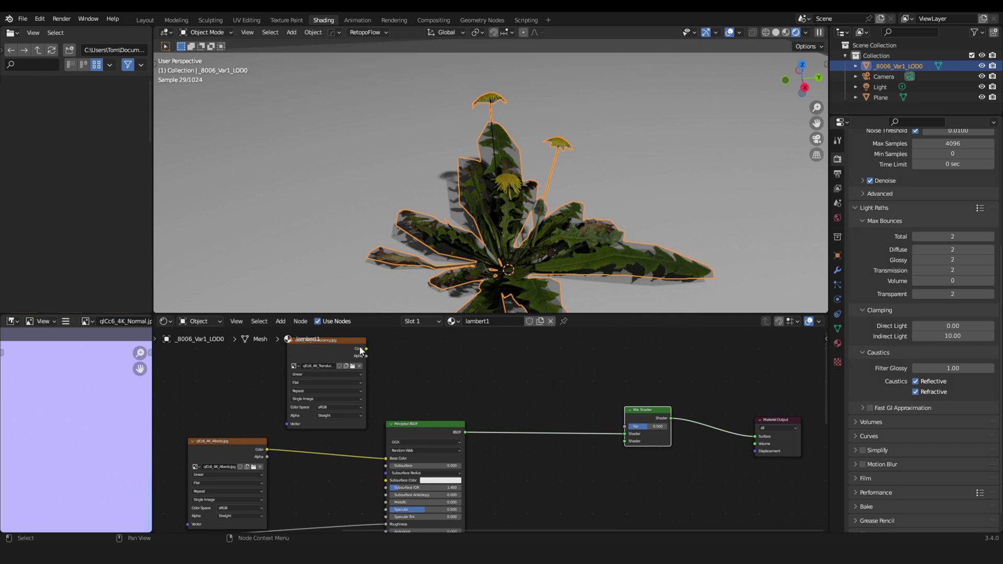
pyautogui.hotkey('shift', 'a')
pyautogui.write('tran')
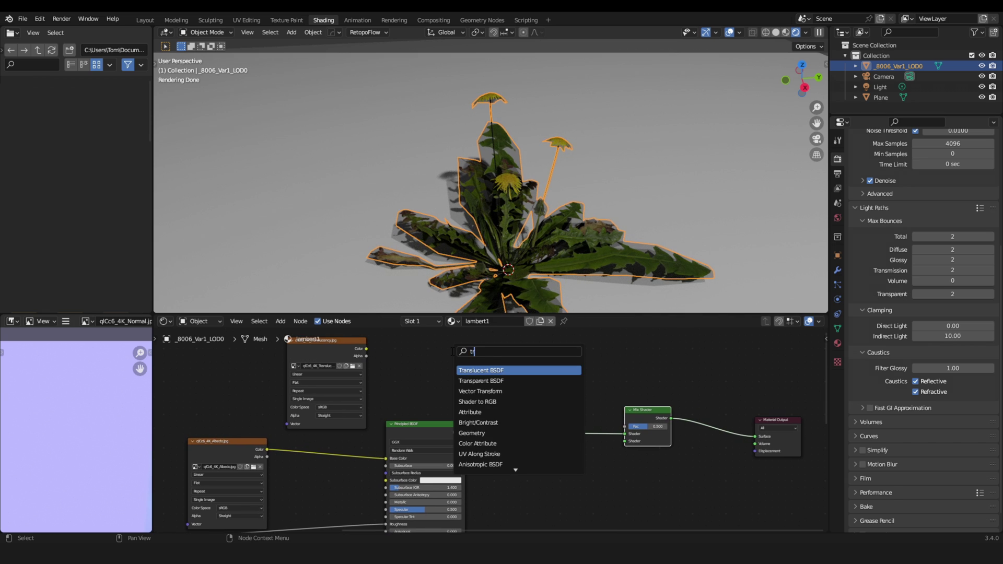
pyautogui.click(512, 371)
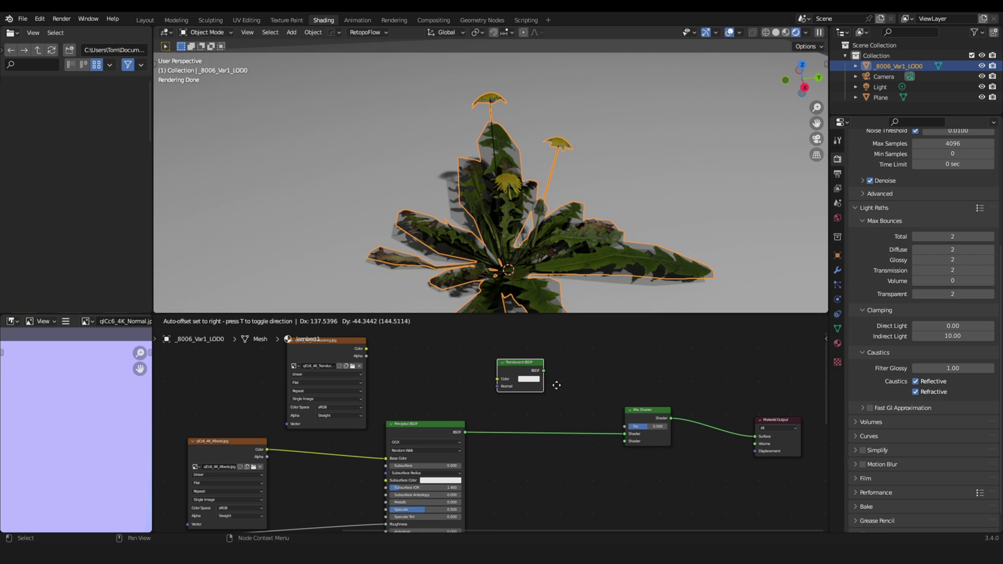
pyautogui.click(542, 399)
pyautogui.moveTo(529, 380); pyautogui.dragTo(625, 434)
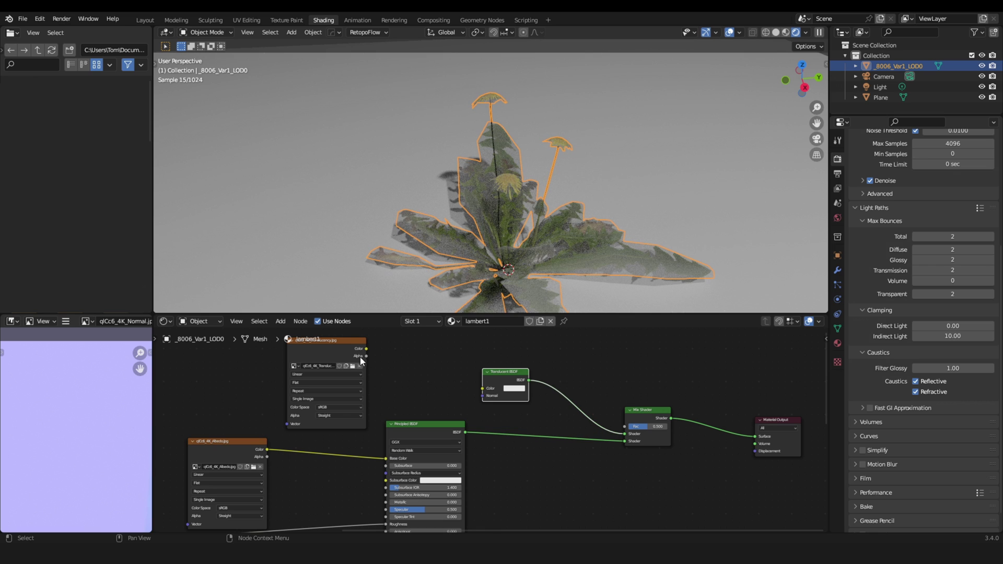
pyautogui.moveTo(367, 348); pyautogui.dragTo(483, 388)
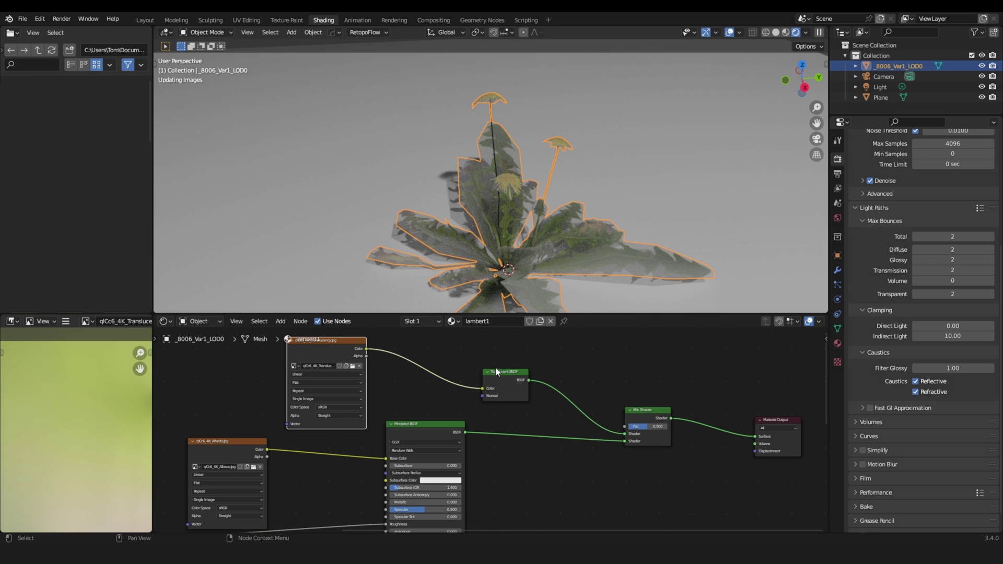
# - Add a ColorRamp node to the plant's material and connect its Color output to the Mix Shader's Fac input
pyautogui.click(700, 184)
pyautogui.scroll(3, 522, 227)
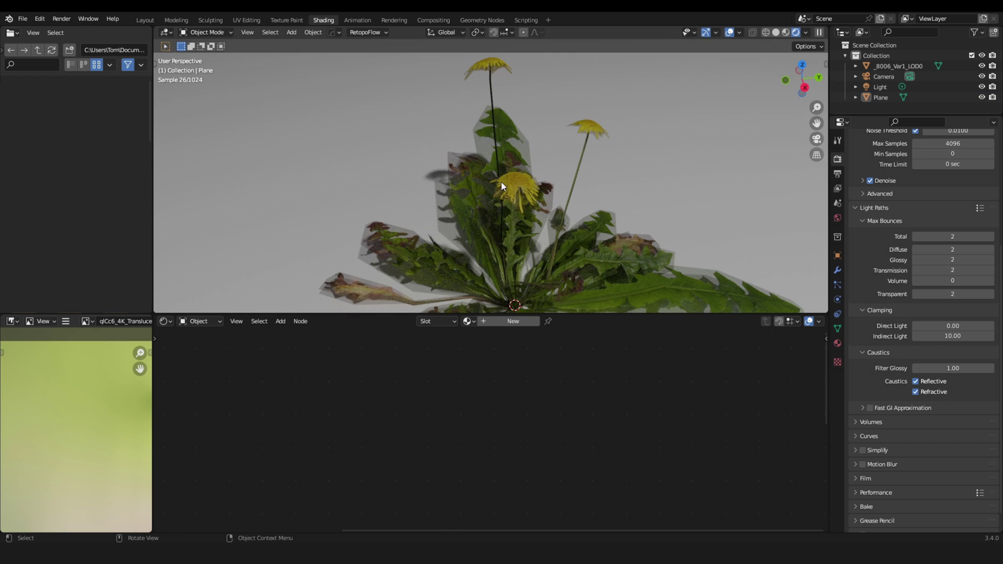
pyautogui.click(513, 210)
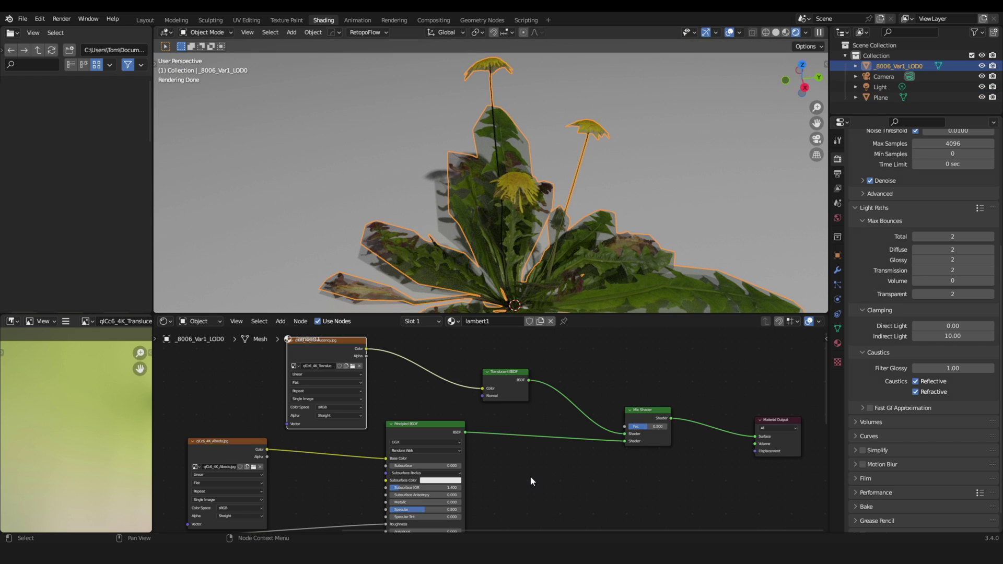
pyautogui.scroll(-2, 531, 476)
pyautogui.moveTo(531, 477); pyautogui.dragTo(582, 465, button='middle')
pyautogui.hotkey('shift', 'a')
pyautogui.click(305, 385)
pyautogui.write('co')
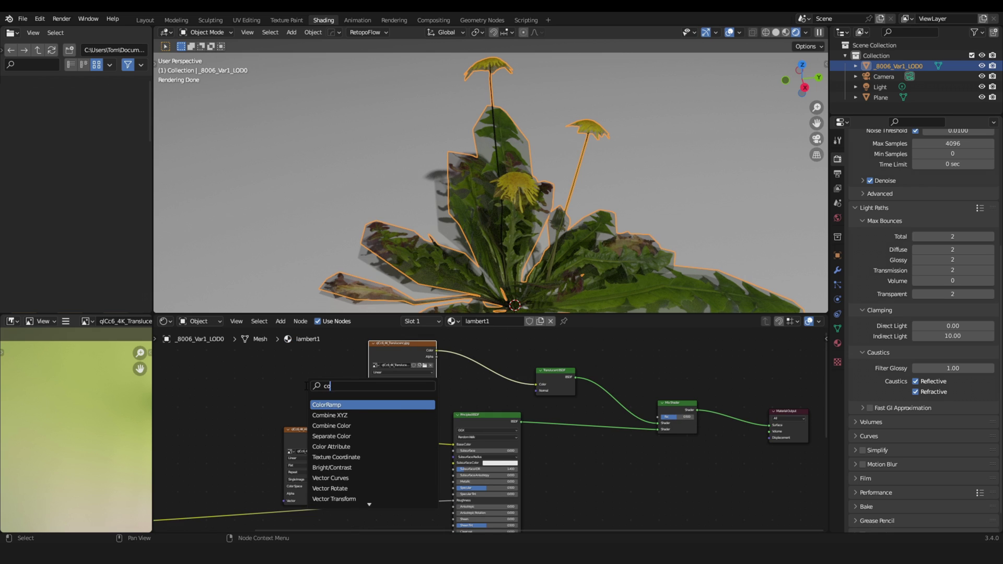
pyautogui.write('lor')
pyautogui.press('Return')
pyautogui.click(232, 385)
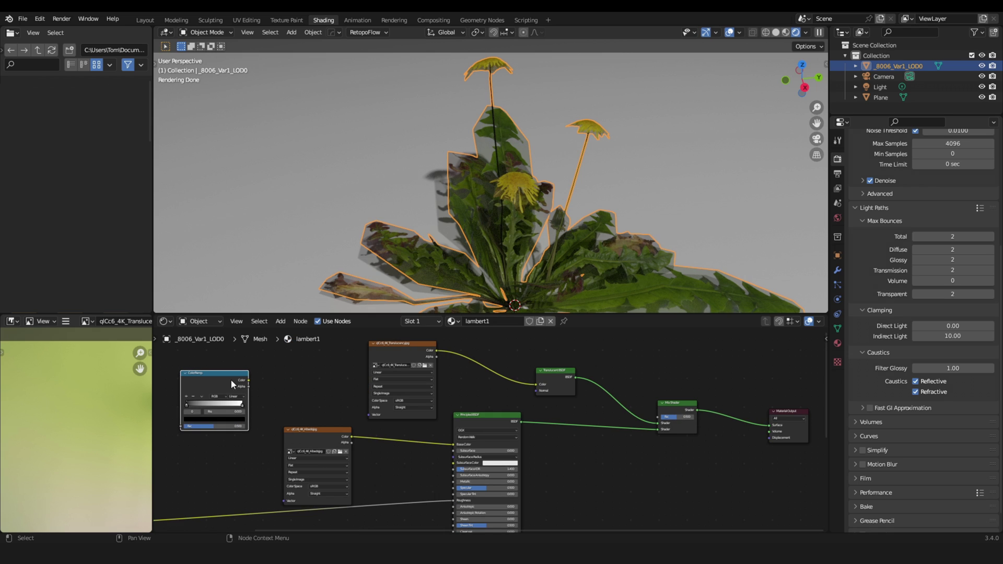
pyautogui.moveTo(248, 386); pyautogui.dragTo(658, 417)
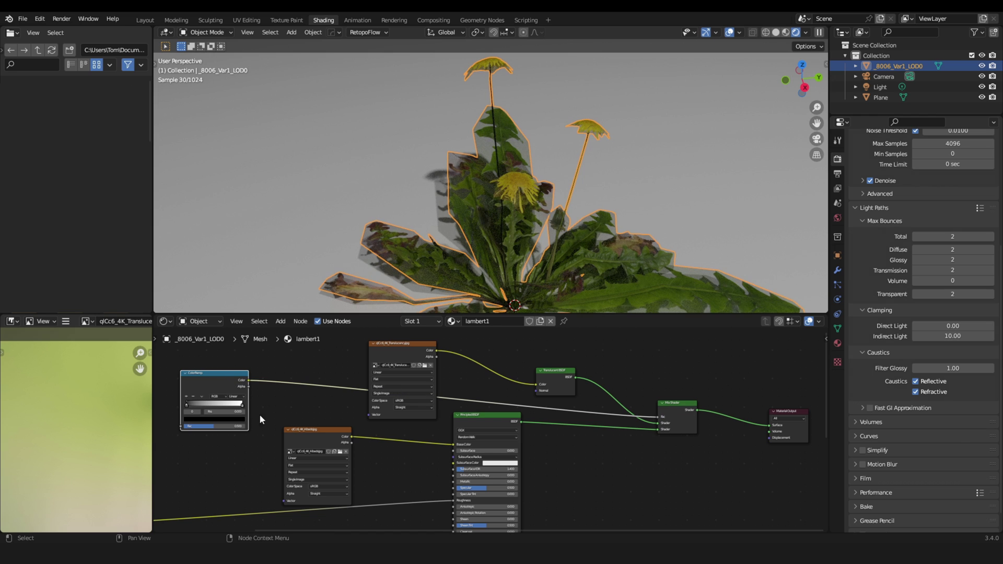
# - Move the Opacity texture node next to the ColorRamp and connect its Color output to the ramp's Fac input
pyautogui.moveTo(220, 445); pyautogui.dragTo(444, 448, button='middle')
pyautogui.moveTo(387, 476); pyautogui.dragTo(395, 381, button='middle')
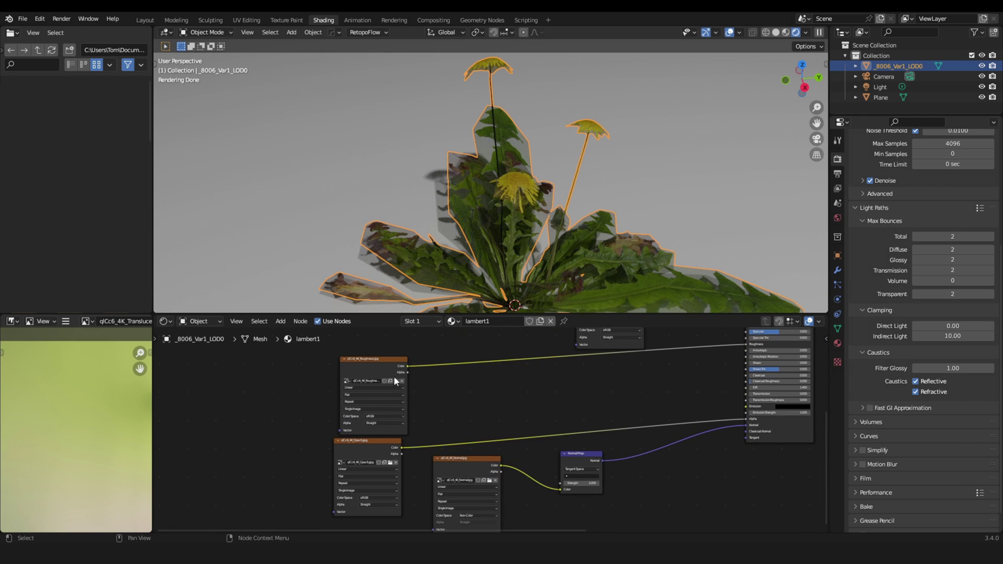
pyautogui.moveTo(380, 453); pyautogui.dragTo(277, 197)
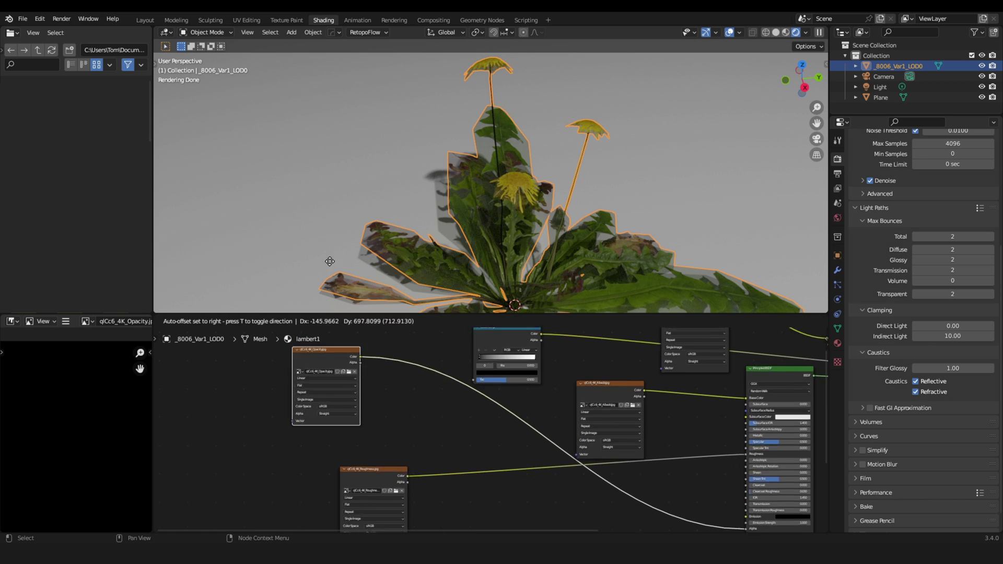
pyautogui.moveTo(330, 261); pyautogui.dragTo(380, 429)
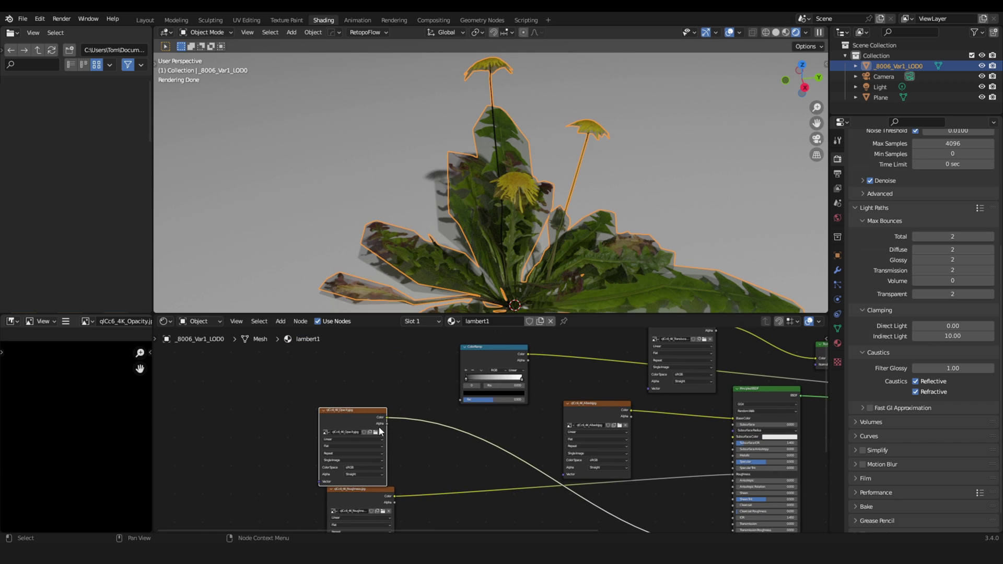
pyautogui.moveTo(458, 402); pyautogui.dragTo(460, 400)
# - Reverse the ColorRamp by placing the black stop at position 1.000 and the white stop at 0.000
pyautogui.scroll(3, 463, 404)
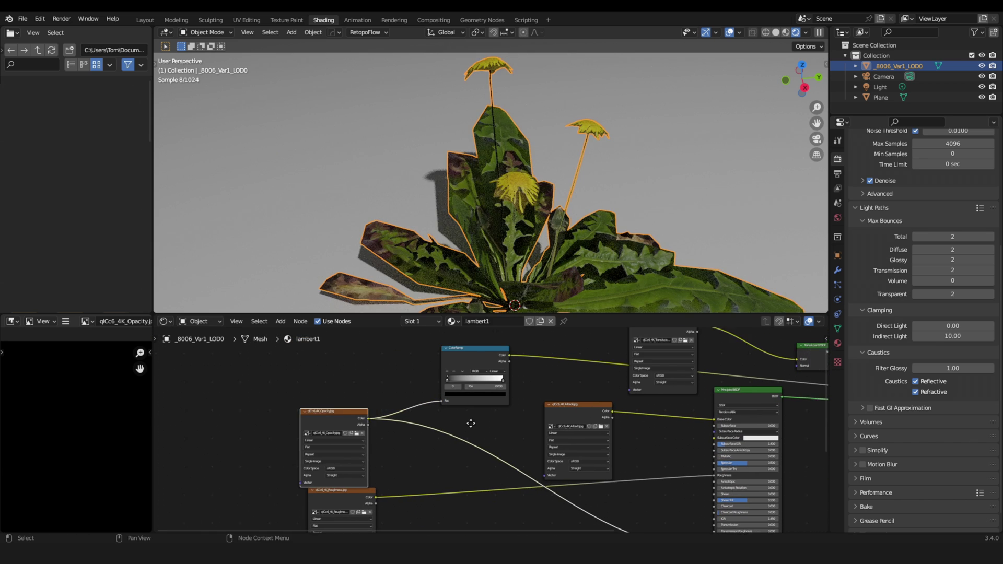
pyautogui.moveTo(412, 354); pyautogui.dragTo(569, 359)
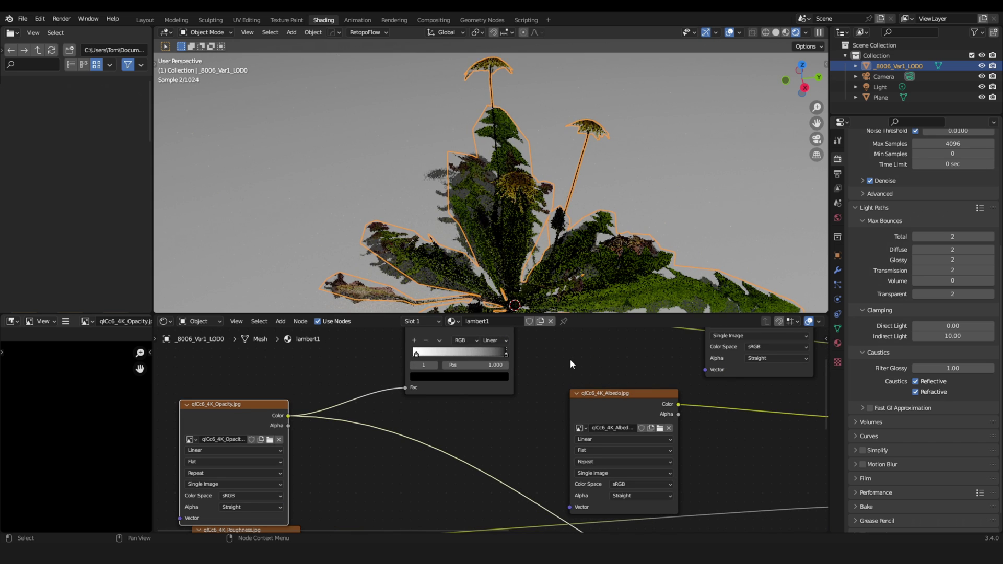
pyautogui.moveTo(417, 355); pyautogui.dragTo(394, 354)
pyautogui.moveTo(534, 422); pyautogui.dragTo(518, 434, button='middle')
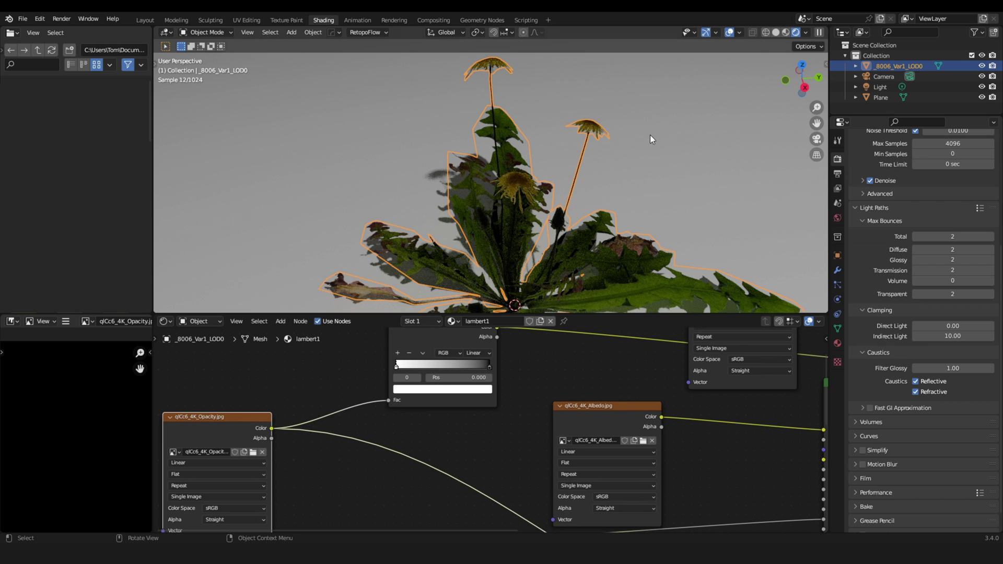
# - Change the ColorRamp's black stop to light grey with a Value of about 0.568, trying full black and full white first
pyautogui.click(650, 134)
pyautogui.scroll(4, 505, 236)
pyautogui.click(504, 236)
pyautogui.click(489, 366)
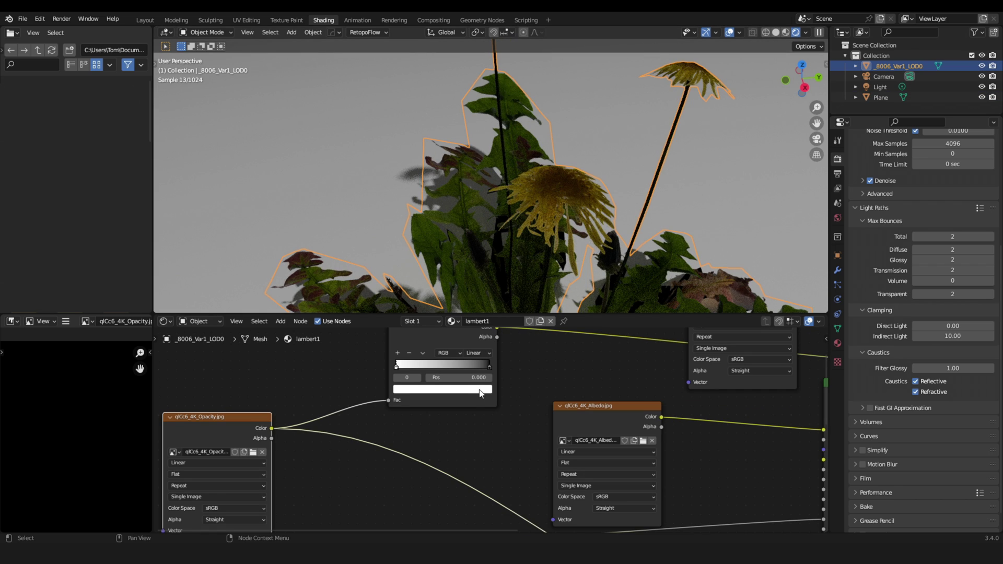
pyautogui.click(484, 389)
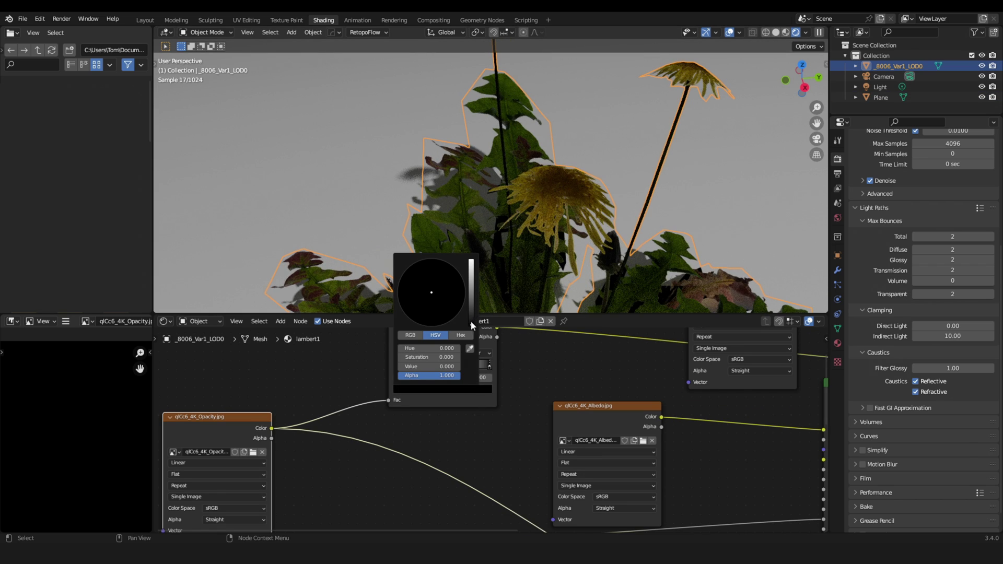
pyautogui.moveTo(471, 321)
pyautogui.mouseDown()
pyautogui.moveTo(471, 260)
pyautogui.moveTo(471, 325)
pyautogui.mouseUp()
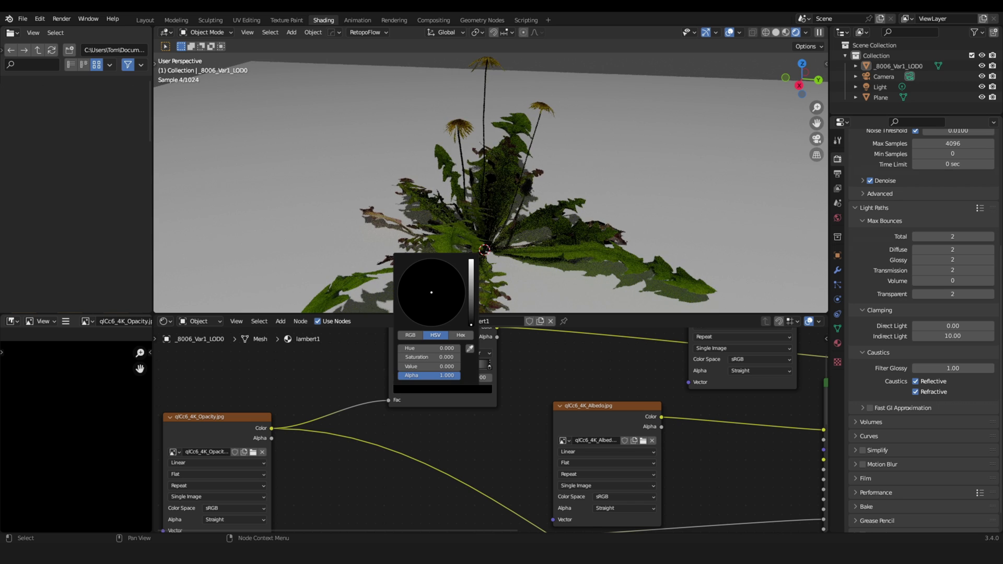
pyautogui.moveTo(471, 325); pyautogui.dragTo(471, 259)
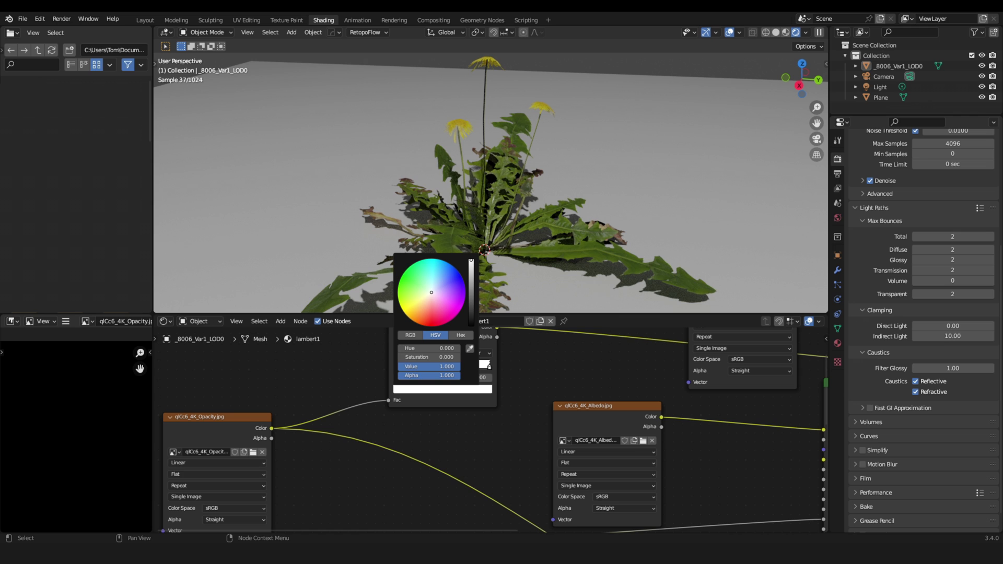
pyautogui.moveTo(470, 259); pyautogui.dragTo(471, 271)
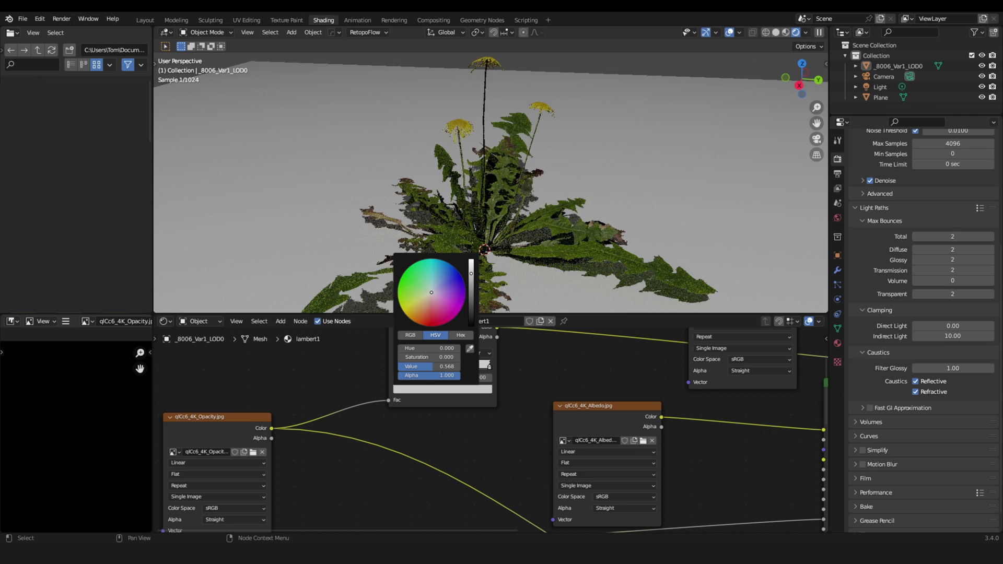
# - Replace the scene's existing light with a Sun light and rotate it so that it shines on the plant at an angle
pyautogui.scroll(-5, 553, 129)
pyautogui.press('KP_1')
pyautogui.press('Delete')
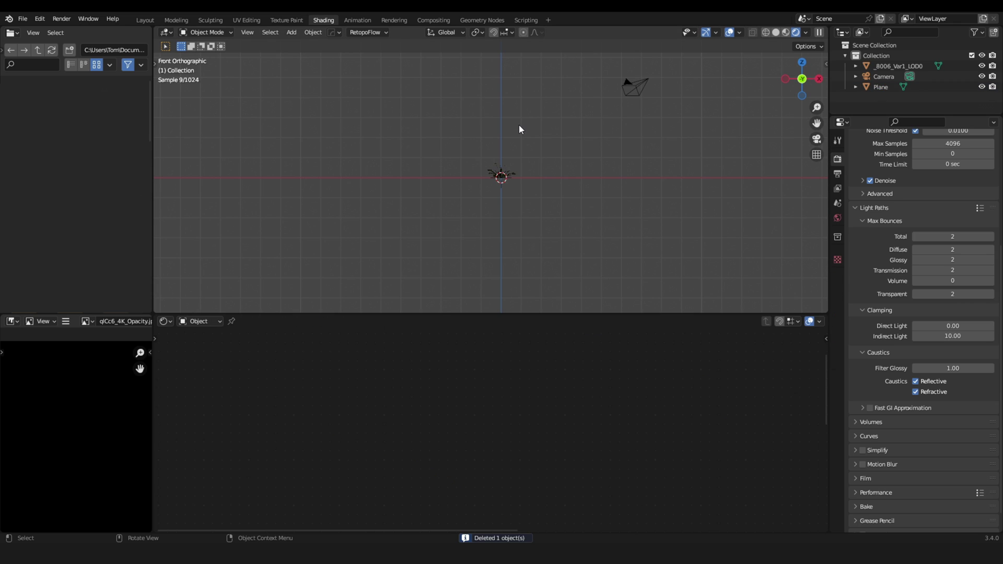
pyautogui.hotkey('shift', 'a')
pyautogui.moveTo(511, 255)
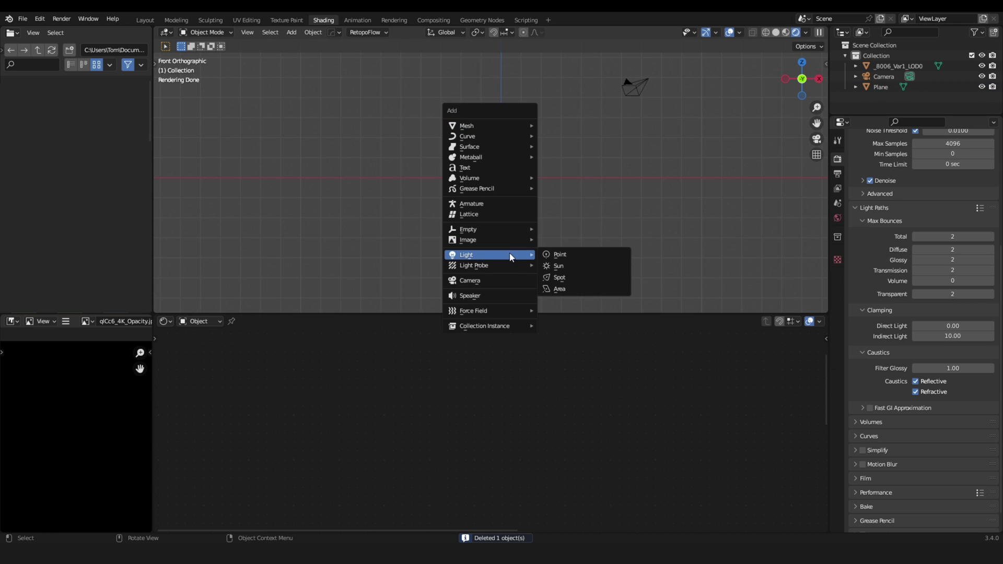
pyautogui.click(573, 268)
pyautogui.press('r')
pyautogui.click(595, 211)
# - Set the Sun light's strength to 4
pyautogui.moveTo(590, 162); pyautogui.dragTo(537, 254, button='middle')
pyautogui.scroll(5, 574, 167)
pyautogui.scroll(3, 576, 151)
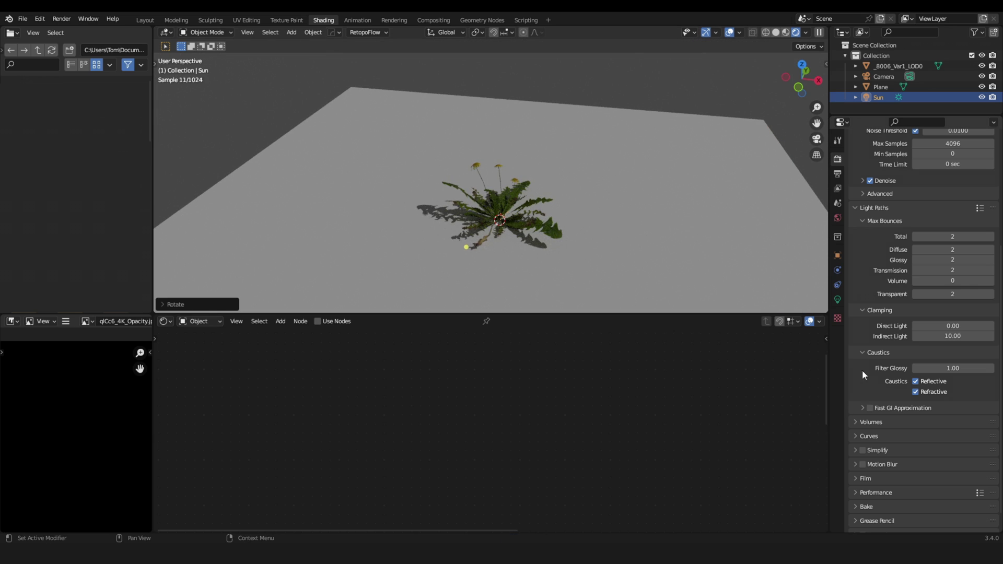
pyautogui.click(838, 299)
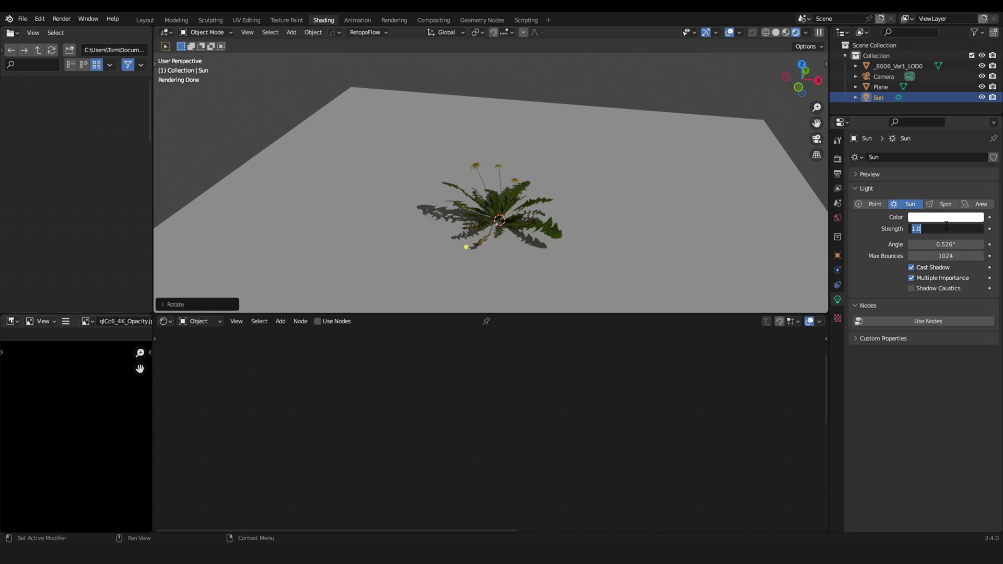
pyautogui.click(612, 75)
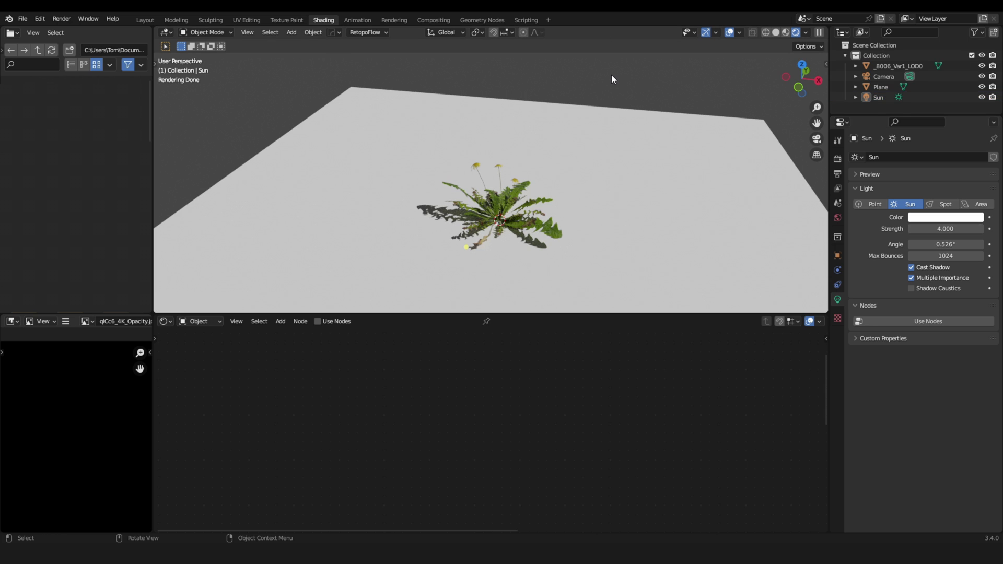
pyautogui.scroll(8, 571, 186)
pyautogui.scroll(-10, 551, 234)
pyautogui.moveTo(550, 227); pyautogui.dragTo(548, 296, button='middle')
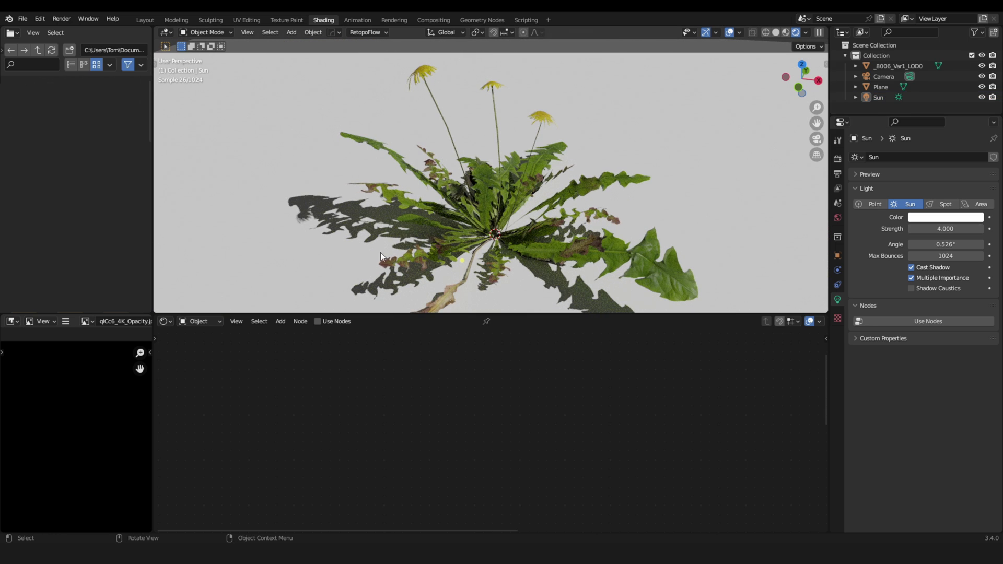
# - Bypass the Mix Shader by linking the Principled BSDF directly to the Material Output's Surface, and view the plant without translucency
pyautogui.click(505, 200)
pyautogui.scroll(-4, 544, 438)
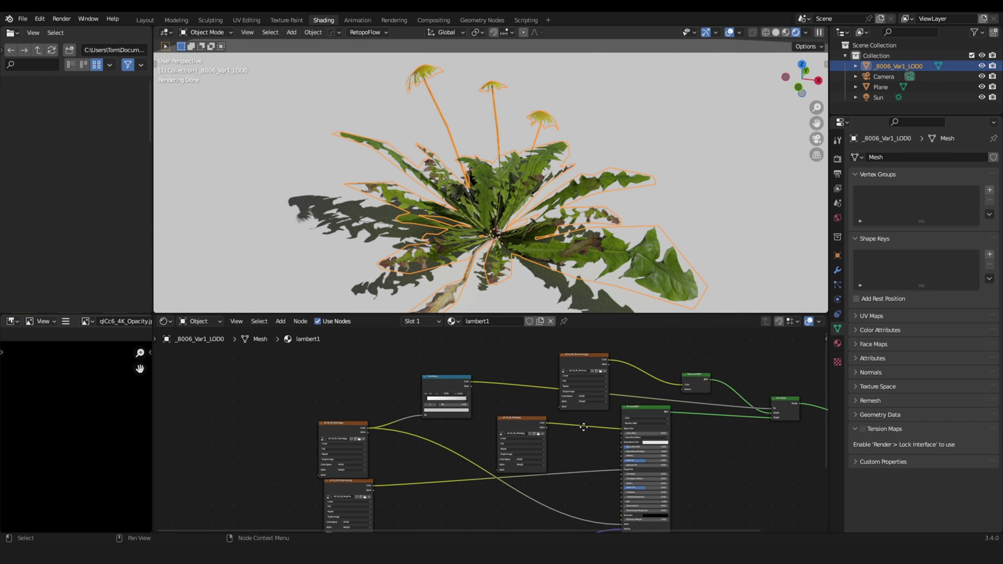
pyautogui.moveTo(642, 423); pyautogui.dragTo(506, 422, button='middle')
pyautogui.moveTo(486, 410); pyautogui.dragTo(670, 414)
pyautogui.click(644, 143)
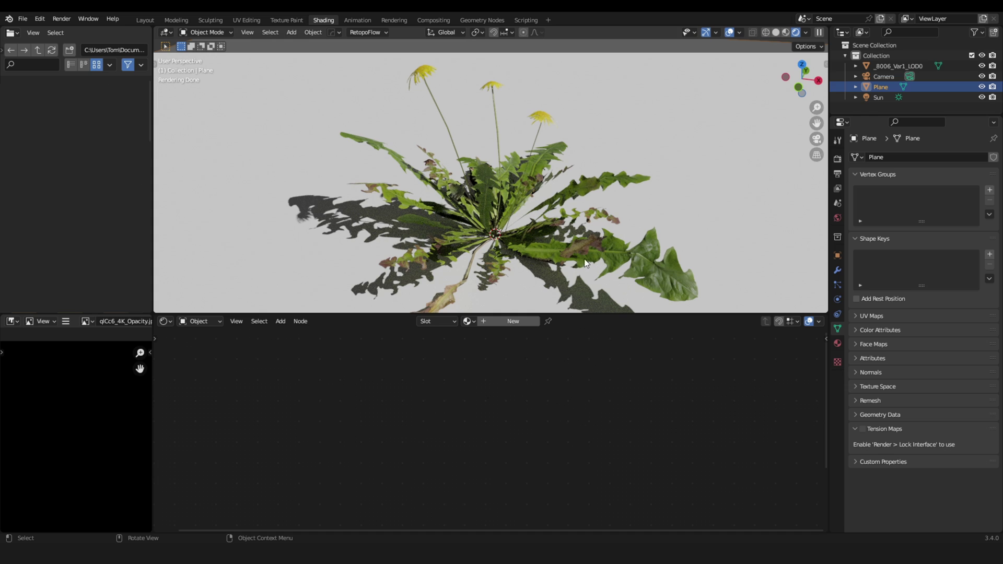
# - Reconnect the Mix Shader to the Material Output's Surface and view the translucent plant from a lower angle
pyautogui.click(570, 250)
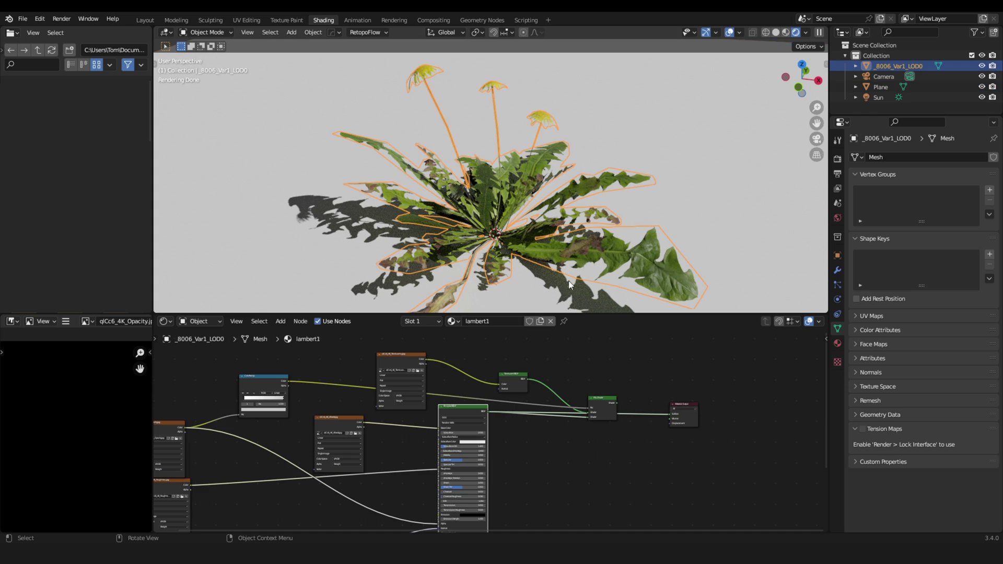
pyautogui.moveTo(618, 402); pyautogui.dragTo(670, 413)
pyautogui.click(672, 228)
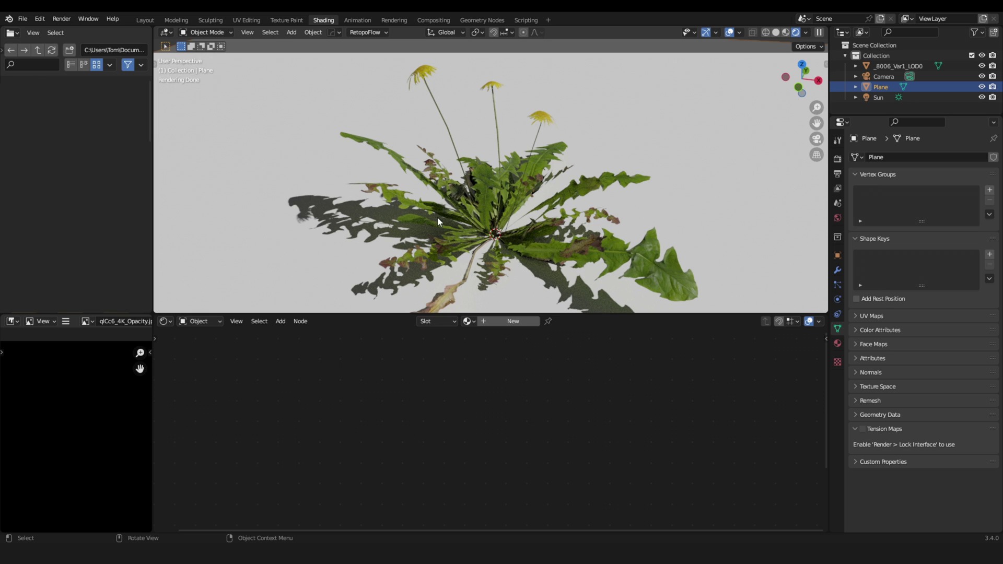
pyautogui.moveTo(554, 225); pyautogui.dragTo(553, 159, button='middle')
pyautogui.click(644, 147)
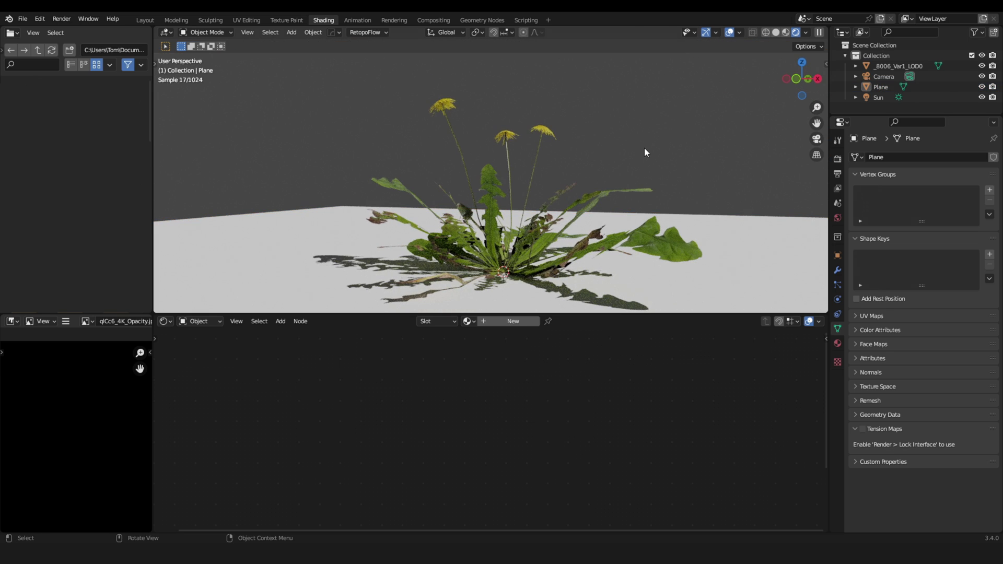
pyautogui.moveTo(644, 147); pyautogui.dragTo(625, 186, button='middle')
# - Open the colour of the ColorRamp's light grey stop in the plant's material and fine-tune it slightly
pyautogui.click(522, 237)
pyautogui.moveTo(494, 386); pyautogui.dragTo(666, 378, button='middle')
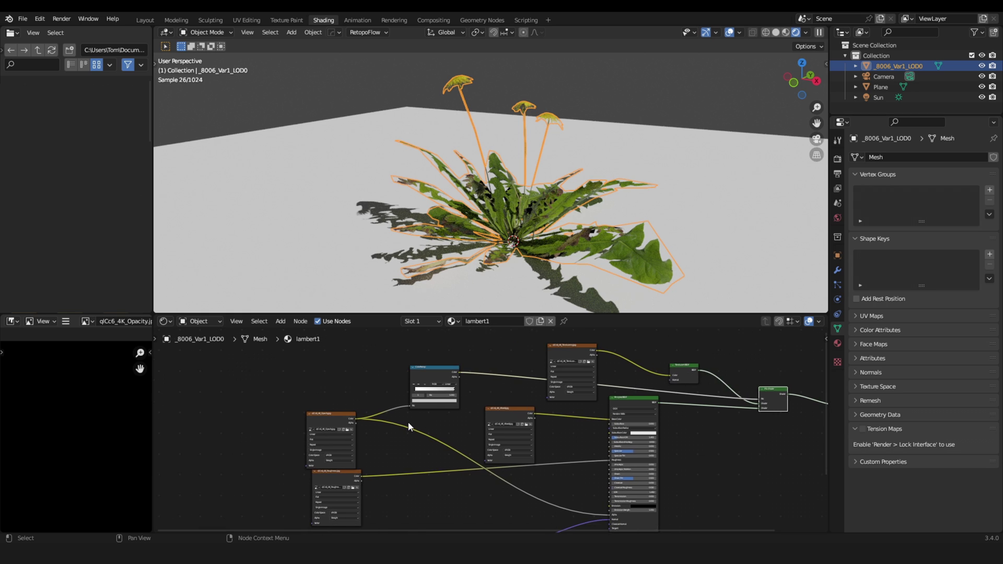
pyautogui.scroll(11, 418, 413)
pyautogui.moveTo(424, 401); pyautogui.dragTo(569, 495, button='middle')
pyautogui.scroll(4, 470, 416)
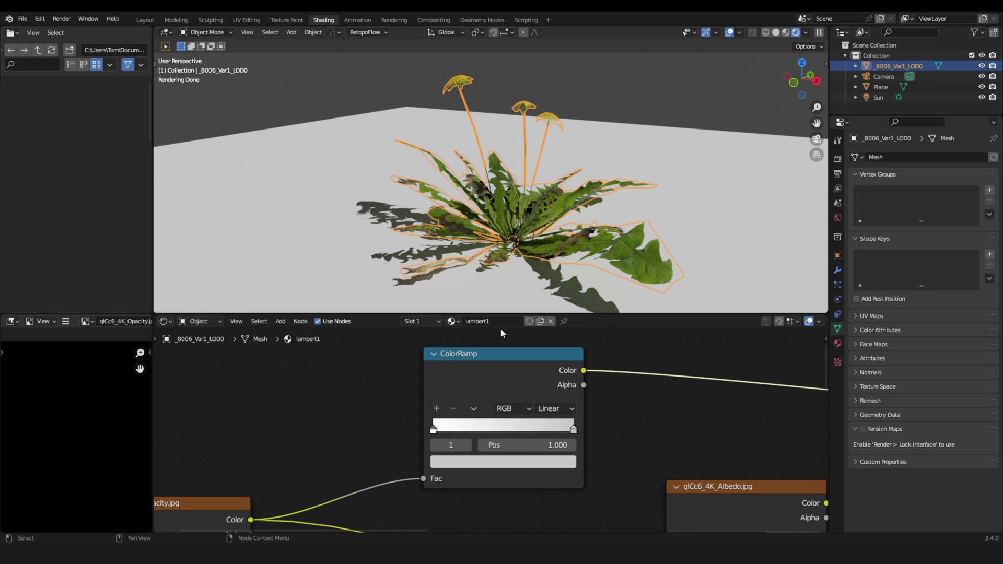
pyautogui.click(543, 462)
pyautogui.moveTo(550, 298)
pyautogui.mouseDown()
pyautogui.moveTo(546, 368)
pyautogui.moveTo(546, 297)
pyautogui.mouseUp()
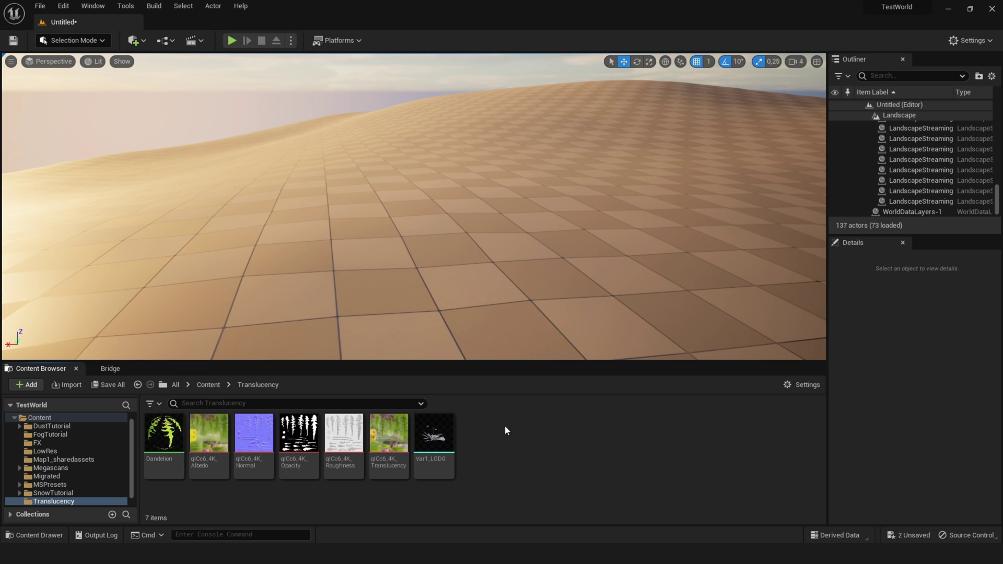
# - In Unreal Engine, create a material named Dandelion-Mat in the Translucency folder and open it for editing
pyautogui.rightClick(490, 444)
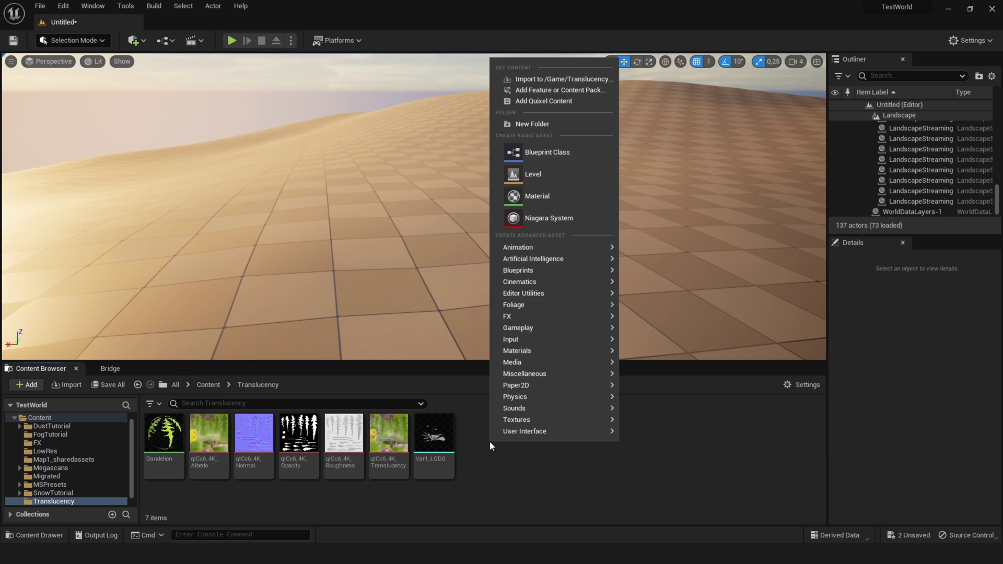
pyautogui.click(539, 193)
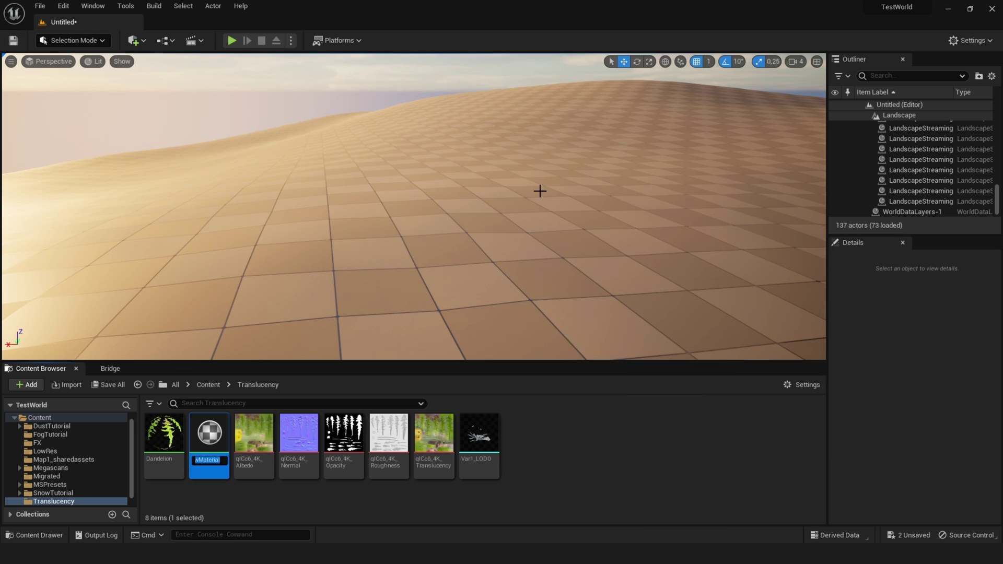
pyautogui.write('Dandelion')
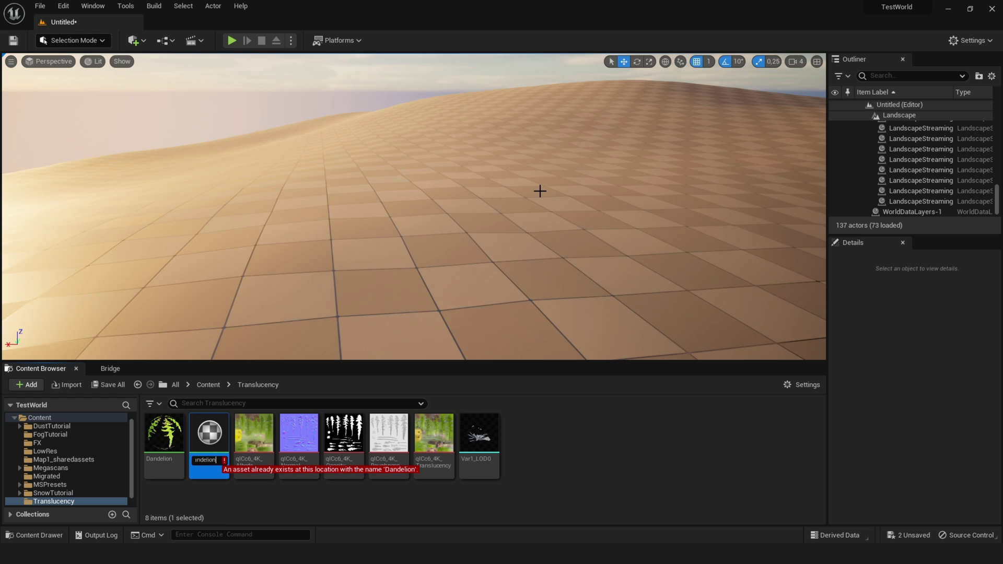
pyautogui.write('-Mat')
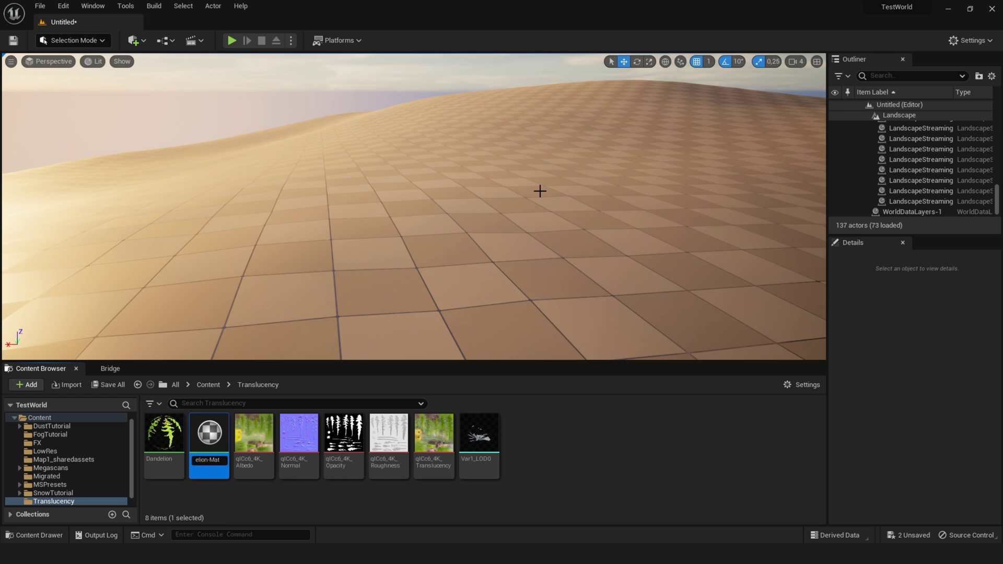
pyautogui.press('Return')
pyautogui.doubleClick(228, 466)
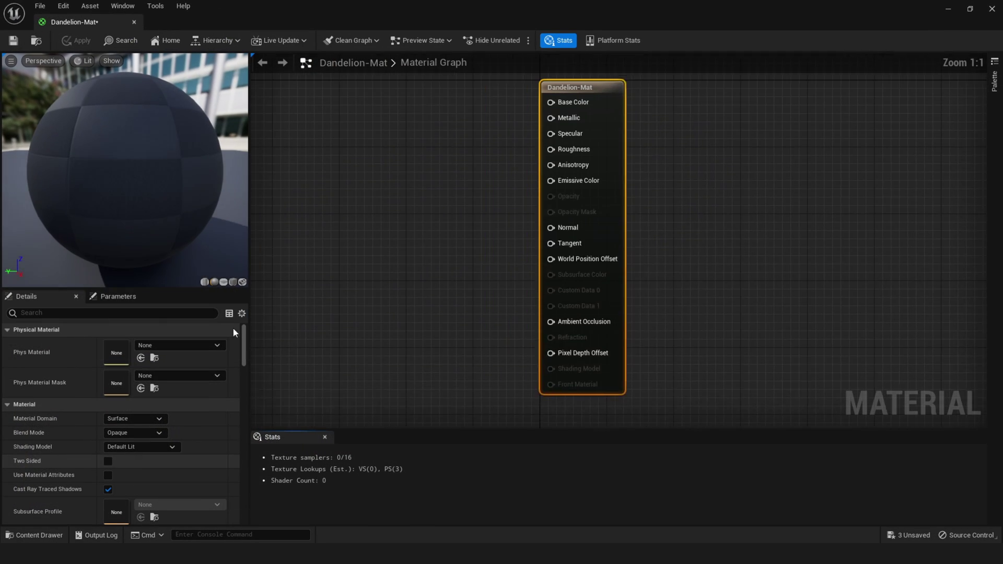
# - Add the qlCc6_4K Albedo, Normal, Opacity, Roughness and Translucency textures to the Dandelion-Mat graph as texture samples
pyautogui.click(970, 11)
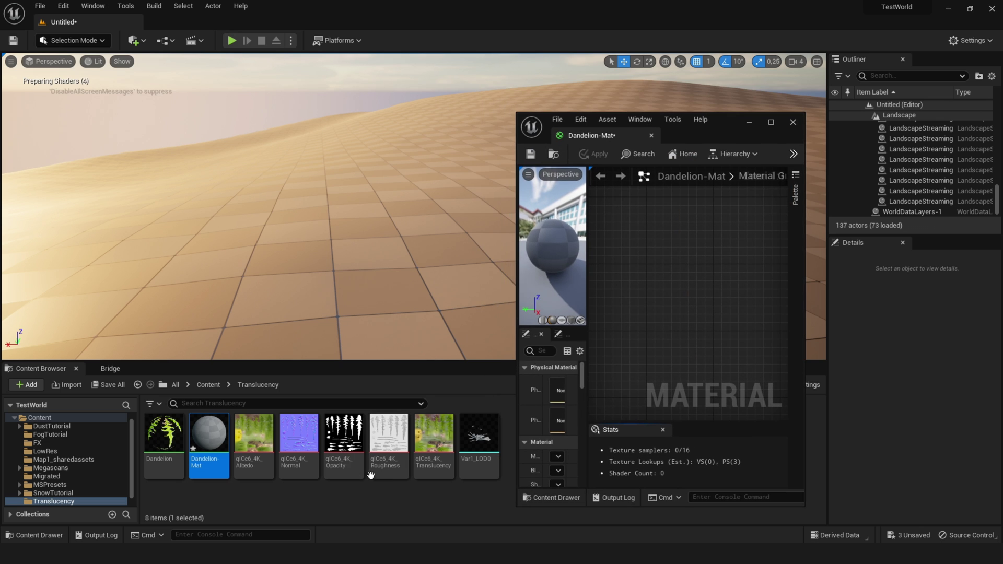
pyautogui.click(270, 464)
pyautogui.keyDown('ctrl'); pyautogui.click(312, 461); pyautogui.keyUp('ctrl')
pyautogui.keyDown('ctrl'); pyautogui.click(341, 464); pyautogui.keyUp('ctrl')
pyautogui.keyDown('ctrl'); pyautogui.click(389, 444); pyautogui.keyUp('ctrl')
pyautogui.keyDown('ctrl'); pyautogui.click(434, 444); pyautogui.keyUp('ctrl')
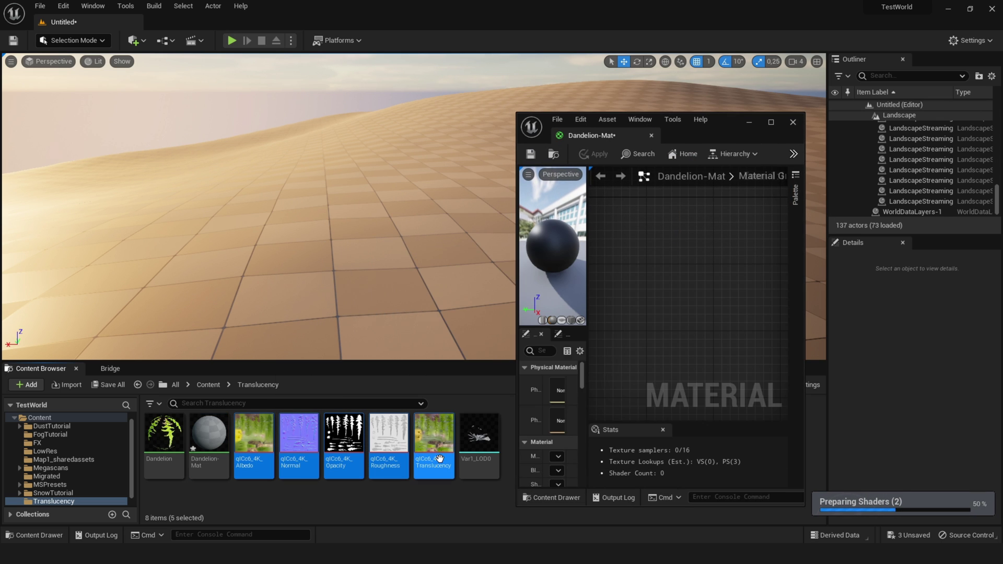
pyautogui.moveTo(434, 444); pyautogui.dragTo(667, 287)
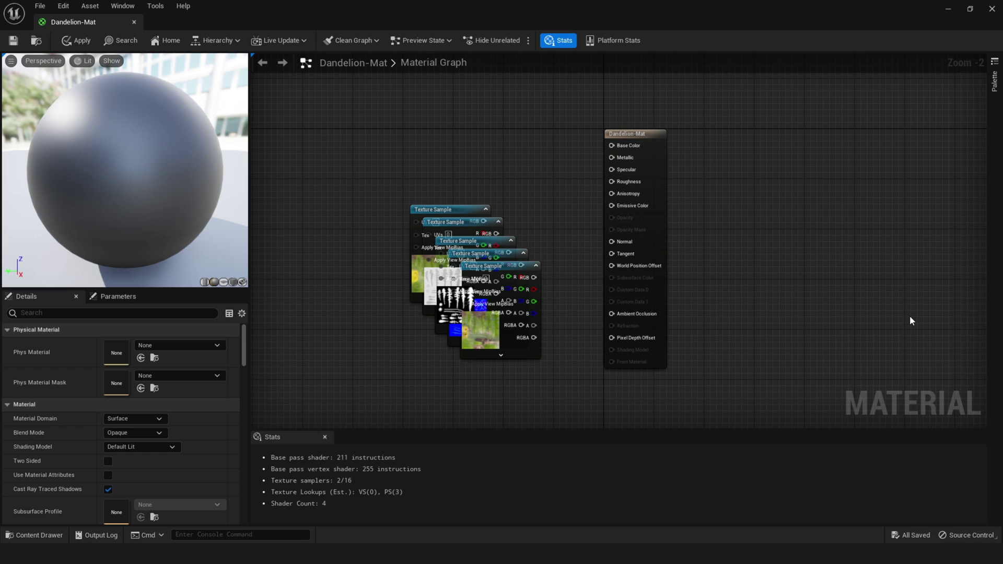
# - Set the material's Blend Mode to Masked and its Shading Model to Two Sided Foliage
pyautogui.click(657, 239)
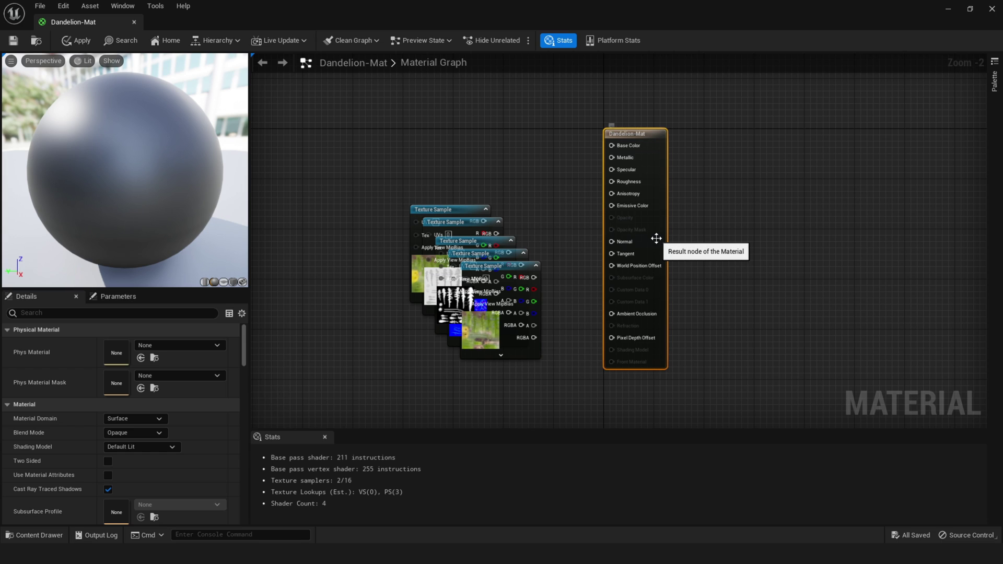
pyautogui.click(136, 434)
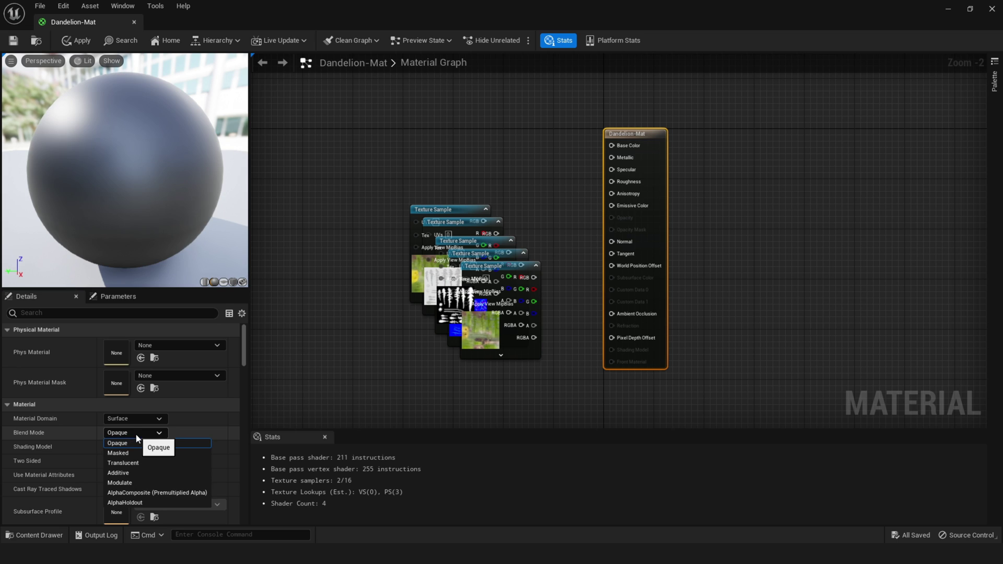
pyautogui.click(140, 454)
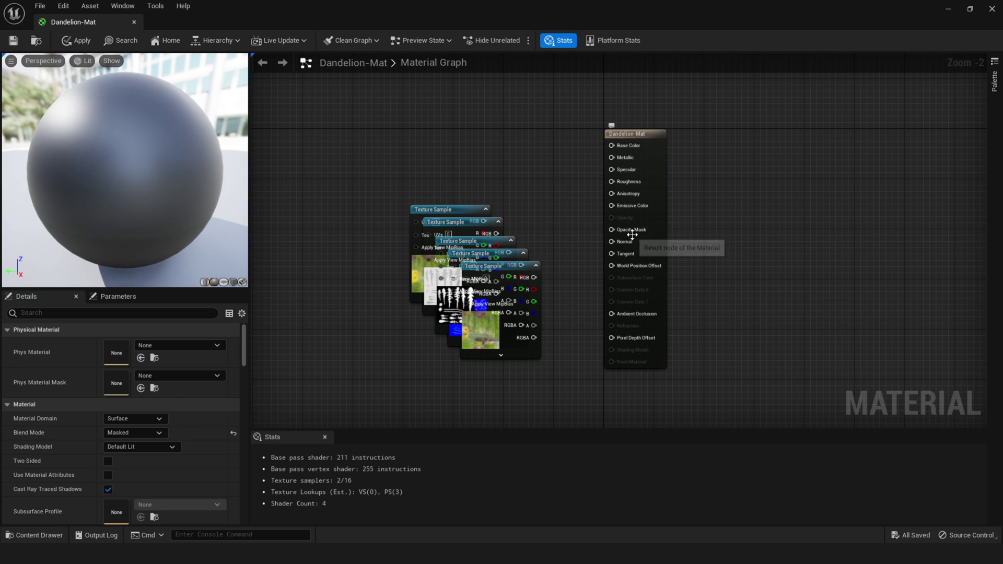
pyautogui.click(166, 449)
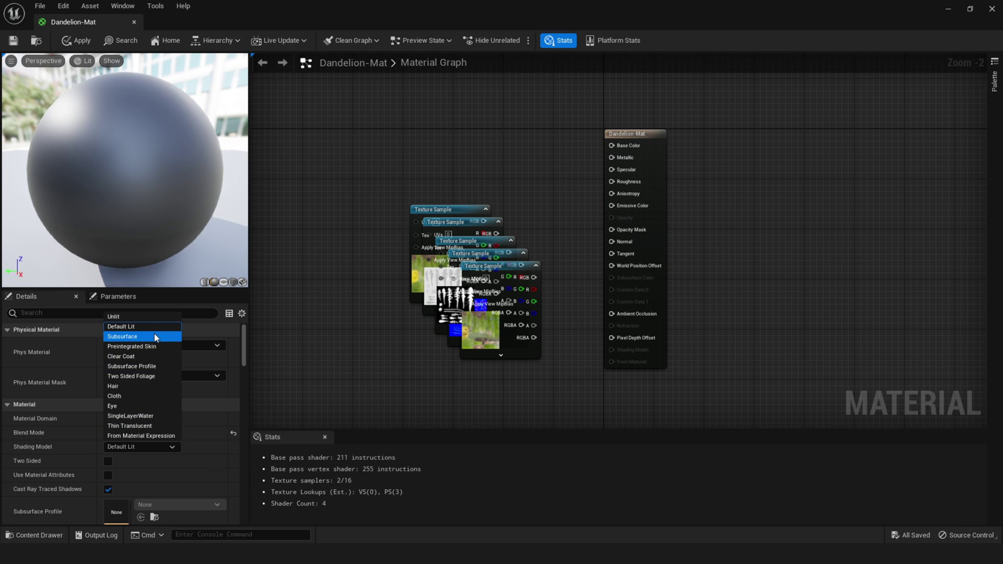
pyautogui.click(146, 377)
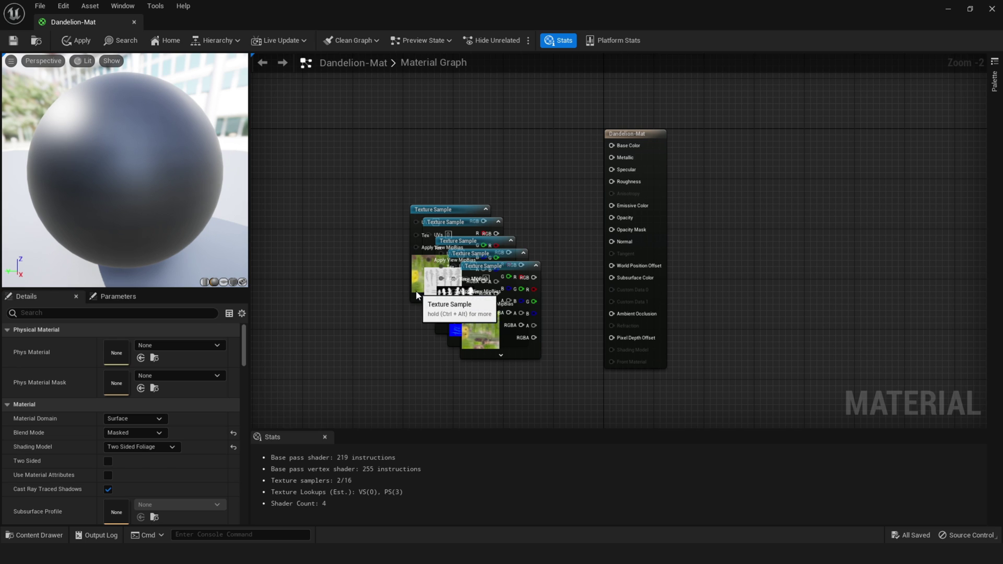
# - Separate the Albedo texture sample from the stacked nodes and connect its RGB output to Base Color
pyautogui.moveTo(417, 283); pyautogui.dragTo(366, 235)
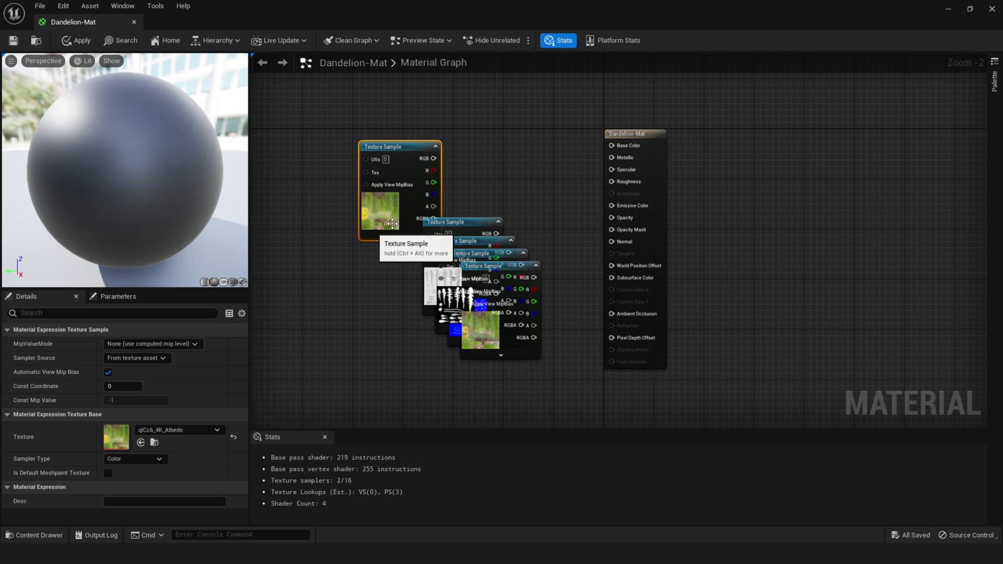
pyautogui.moveTo(529, 189); pyautogui.dragTo(488, 195, button='right')
pyautogui.click(488, 195)
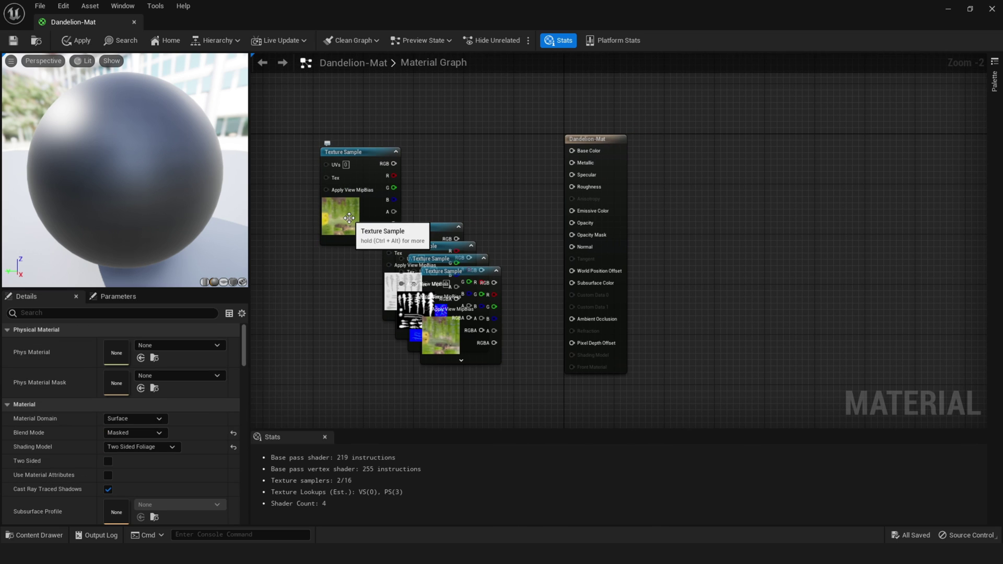
pyautogui.click(349, 217)
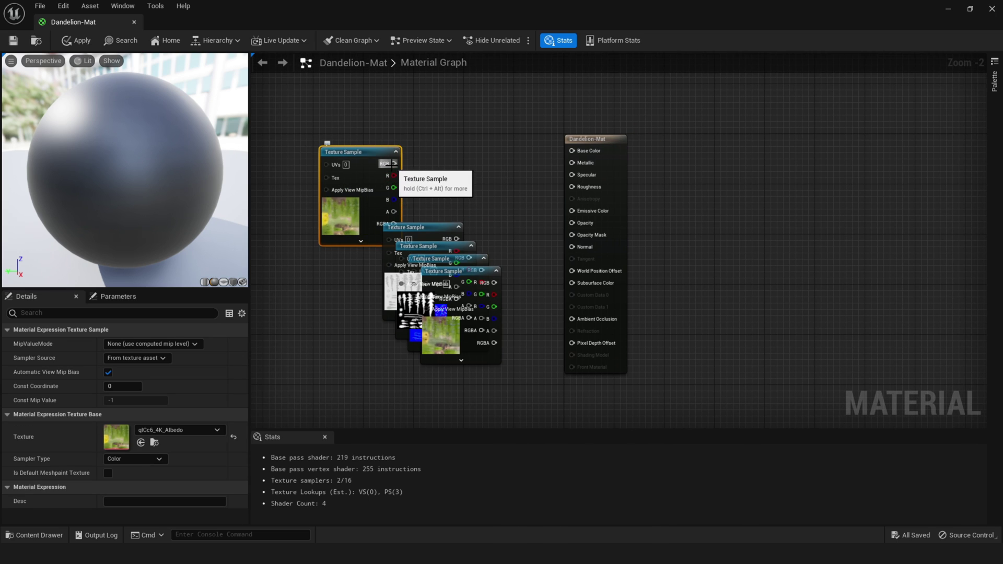
pyautogui.moveTo(392, 163); pyautogui.dragTo(590, 153)
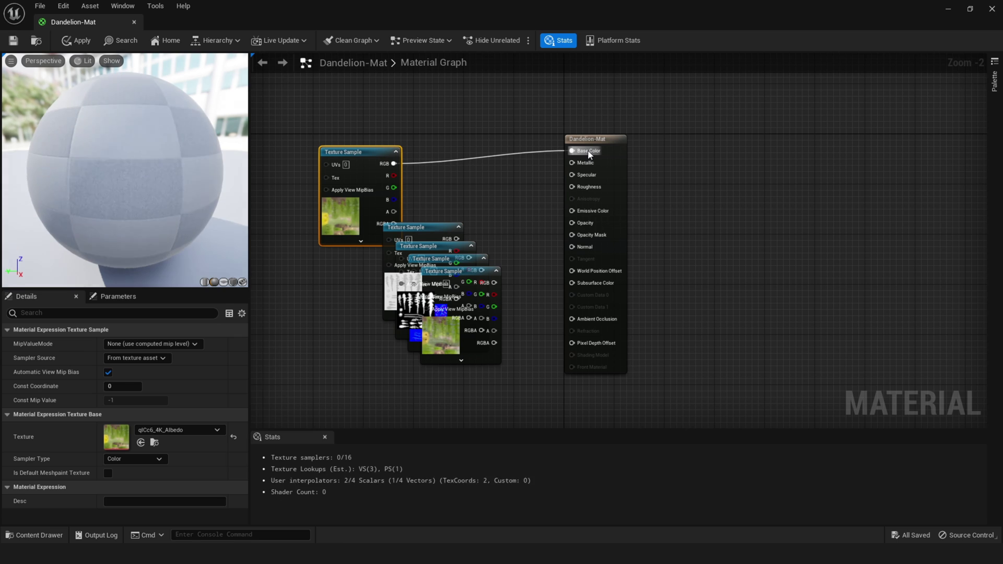
# - Connect the Roughness texture sample to Roughness and the Opacity texture sample to Opacity Mask, placing both below the Albedo sample
pyautogui.moveTo(394, 311); pyautogui.dragTo(307, 341)
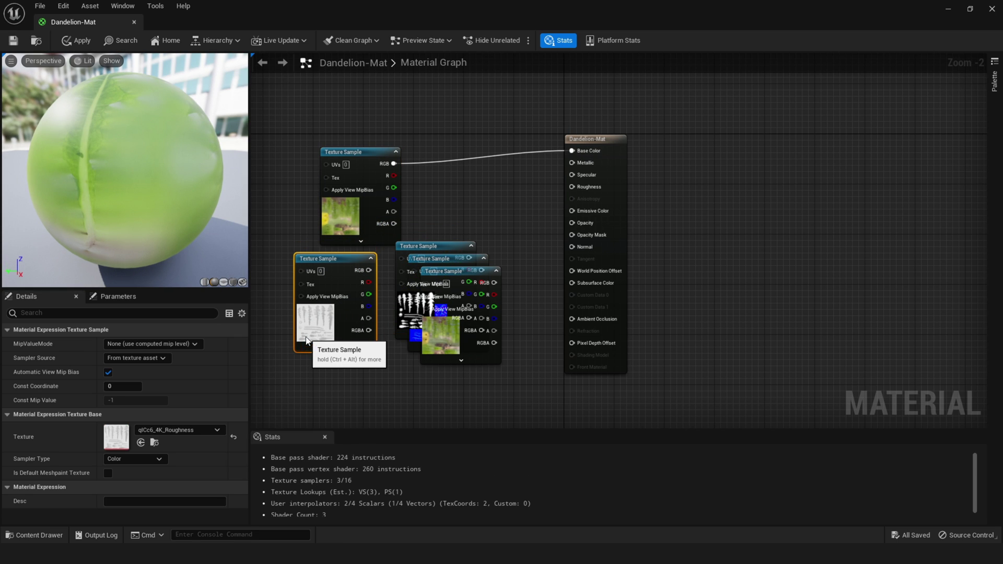
pyautogui.moveTo(368, 270); pyautogui.dragTo(586, 187)
pyautogui.moveTo(405, 320); pyautogui.dragTo(302, 385)
pyautogui.moveTo(369, 320); pyautogui.dragTo(572, 184)
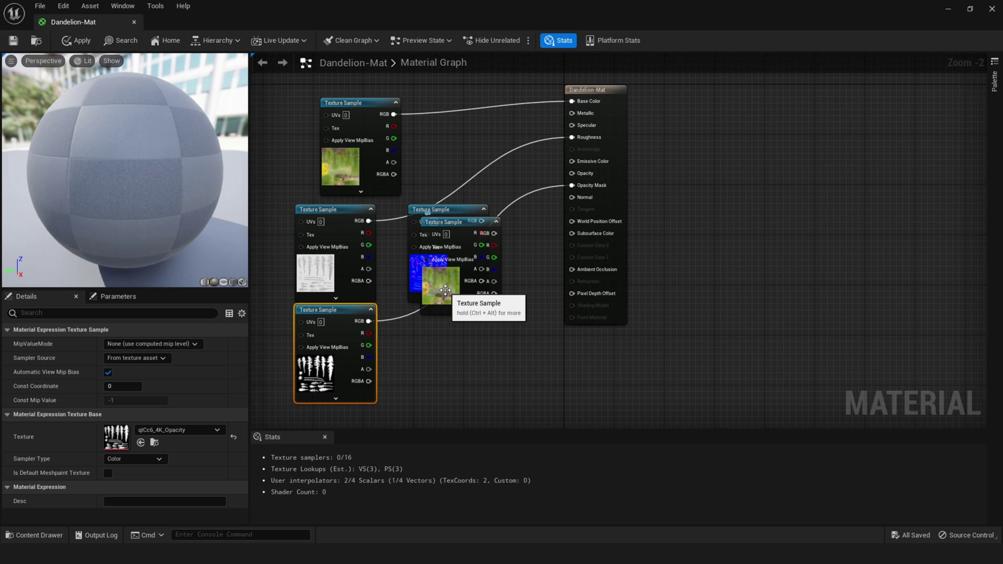
# - Move the Translucency texture sample aside, connect the Normal texture sample to Normal, and inspect the material preview
pyautogui.moveTo(445, 290); pyautogui.dragTo(559, 424)
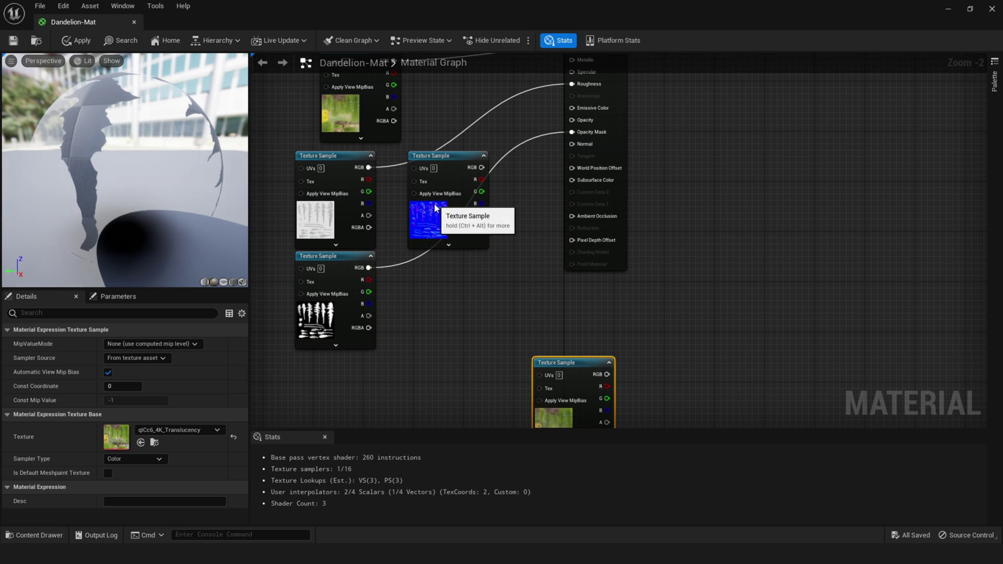
pyautogui.moveTo(418, 215); pyautogui.dragTo(297, 412)
pyautogui.moveTo(369, 355); pyautogui.dragTo(578, 145)
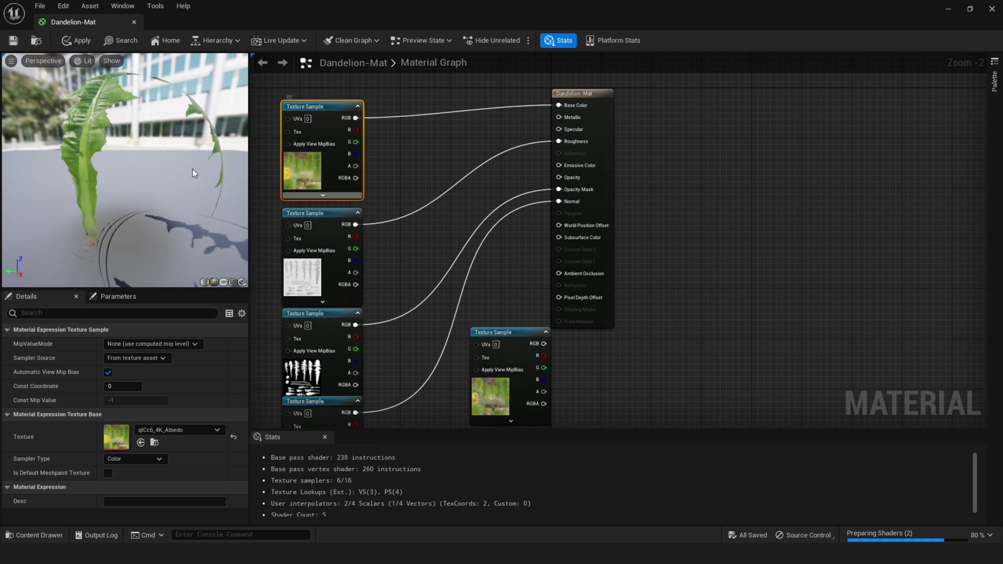
pyautogui.scroll(4, 124, 169)
pyautogui.moveTo(125, 169); pyautogui.dragTo(219, 167)
pyautogui.scroll(-6, 124, 170)
# - Connect the Translucency texture sample's RGB output to Subsurface Color and inspect the preview from another angle
pyautogui.click(528, 343)
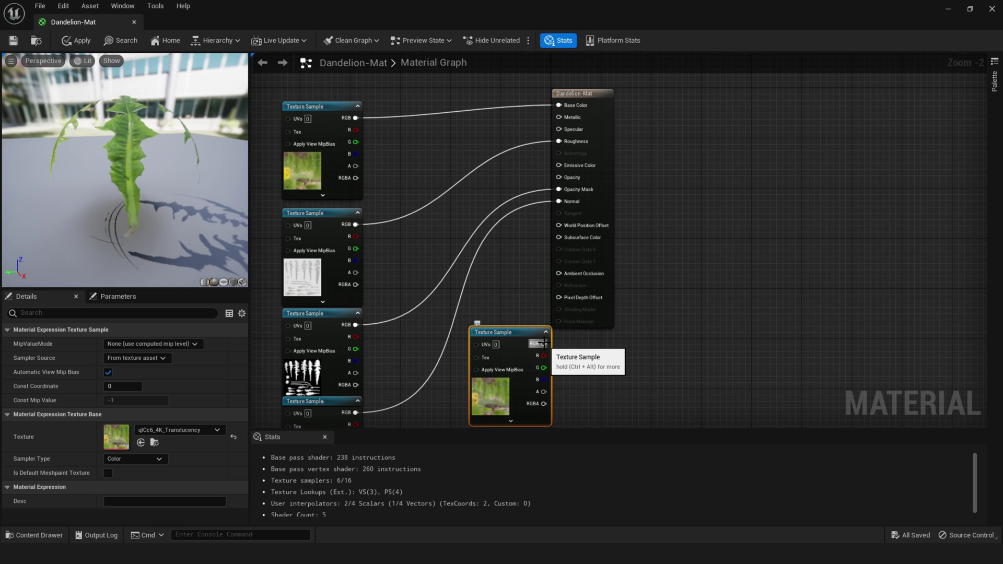
pyautogui.moveTo(544, 343); pyautogui.dragTo(568, 239)
pyautogui.moveTo(509, 393); pyautogui.dragTo(490, 401)
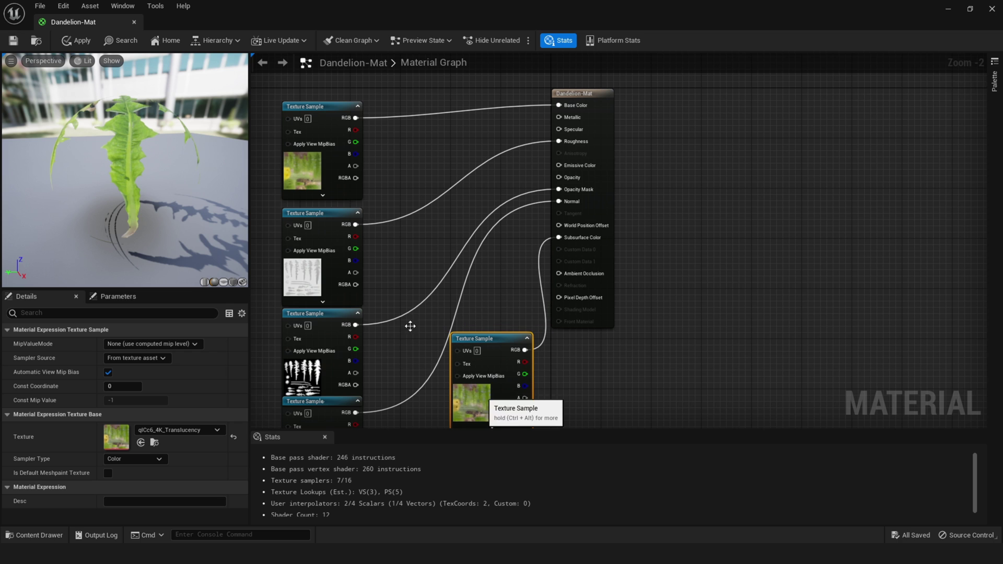
pyautogui.moveTo(125, 170)
pyautogui.mouseDown()
pyautogui.moveTo(94, 175)
pyautogui.moveTo(131, 167)
pyautogui.moveTo(120, 166)
pyautogui.mouseUp()
# - Add a Constant node above the Albedo connection in the material graph
pyautogui.moveTo(425, 152); pyautogui.dragTo(430, 213, button='right')
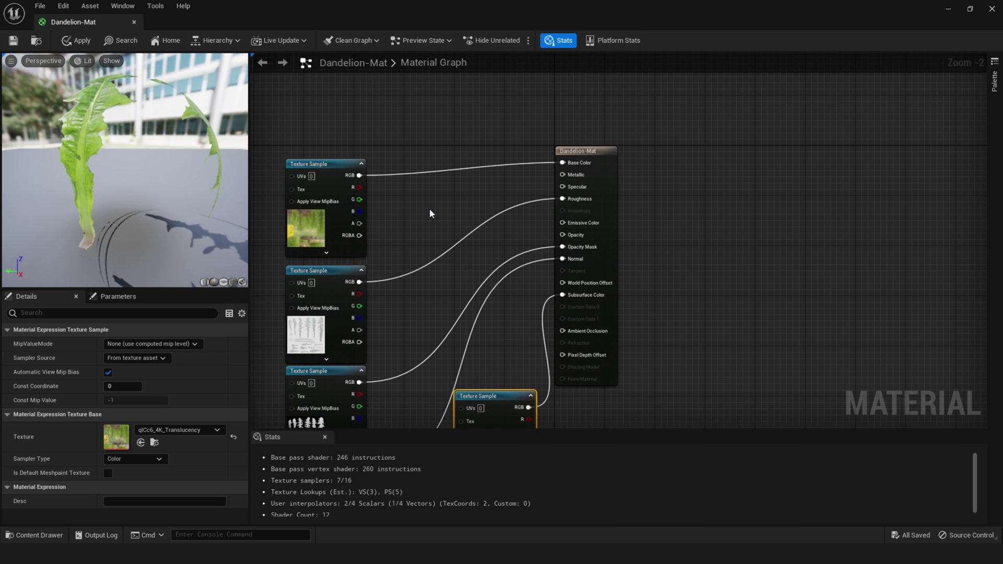
pyautogui.click(437, 124)
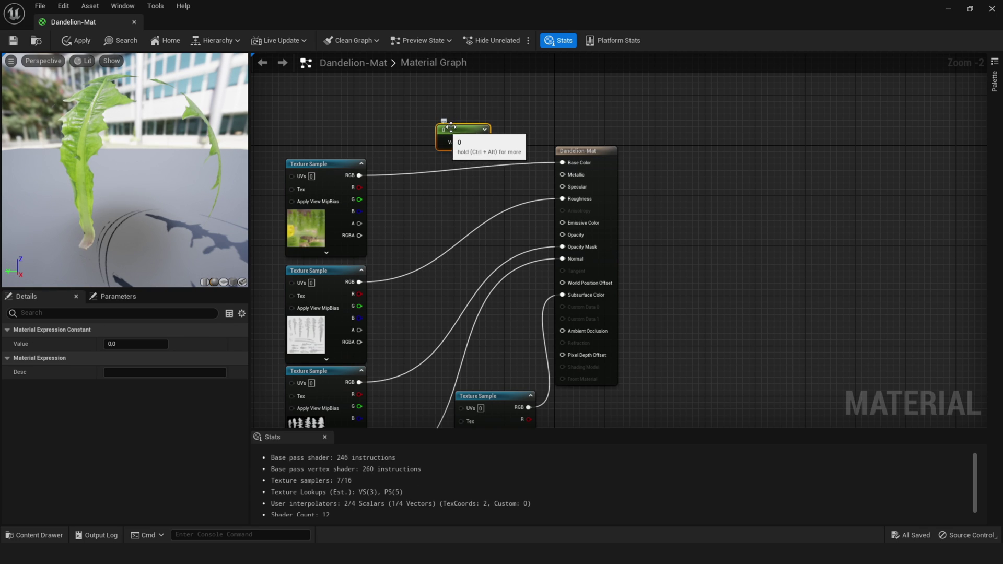
pyautogui.click(421, 204)
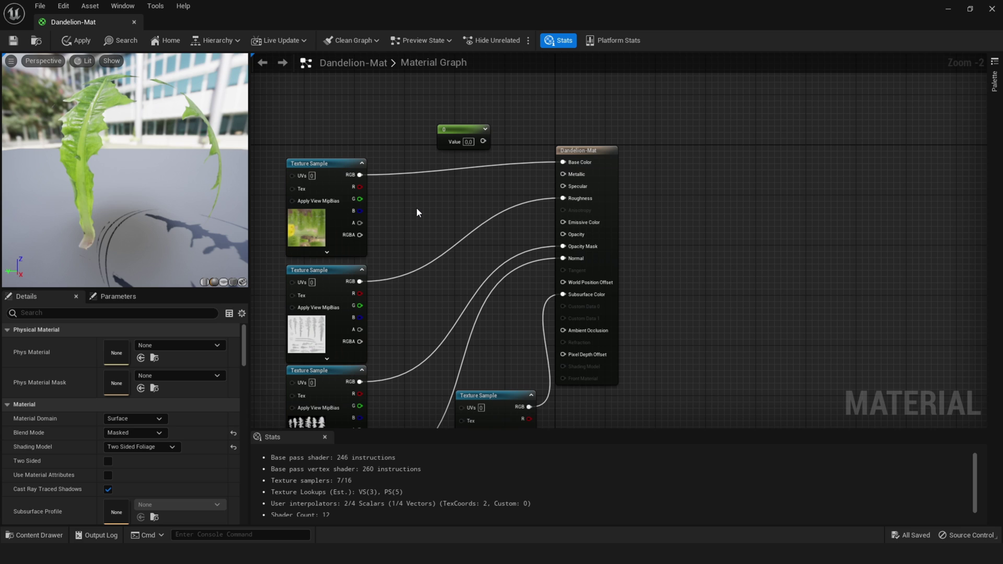
pyautogui.rightClick(437, 199)
pyautogui.write('scla')
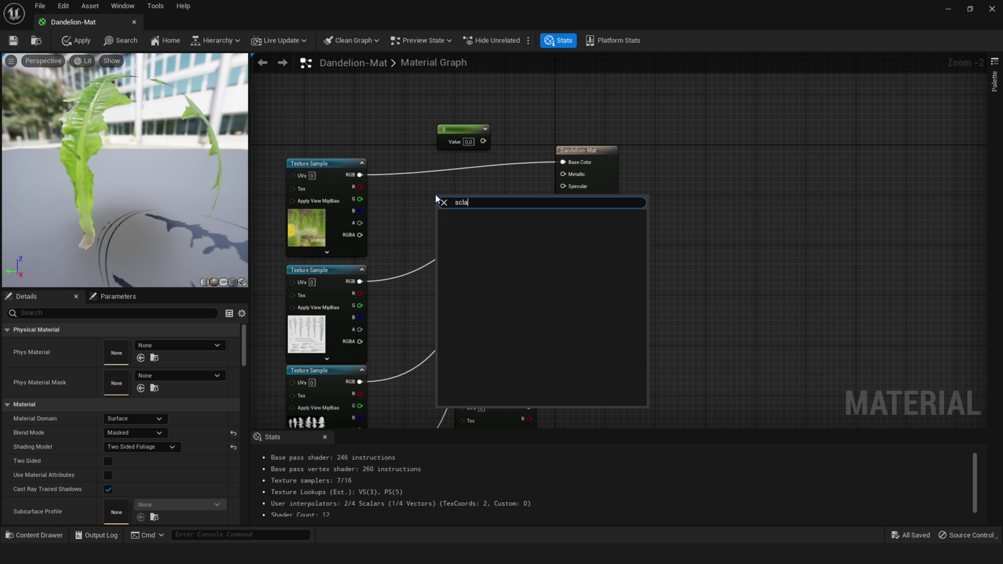
pyautogui.press('BackSpace')
pyautogui.write('alar')
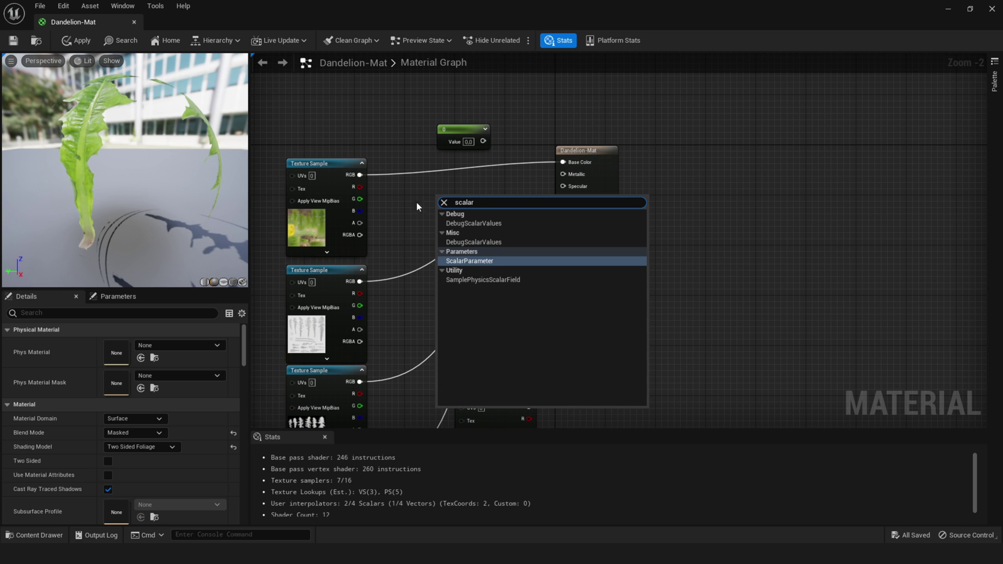
pyautogui.click(469, 261)
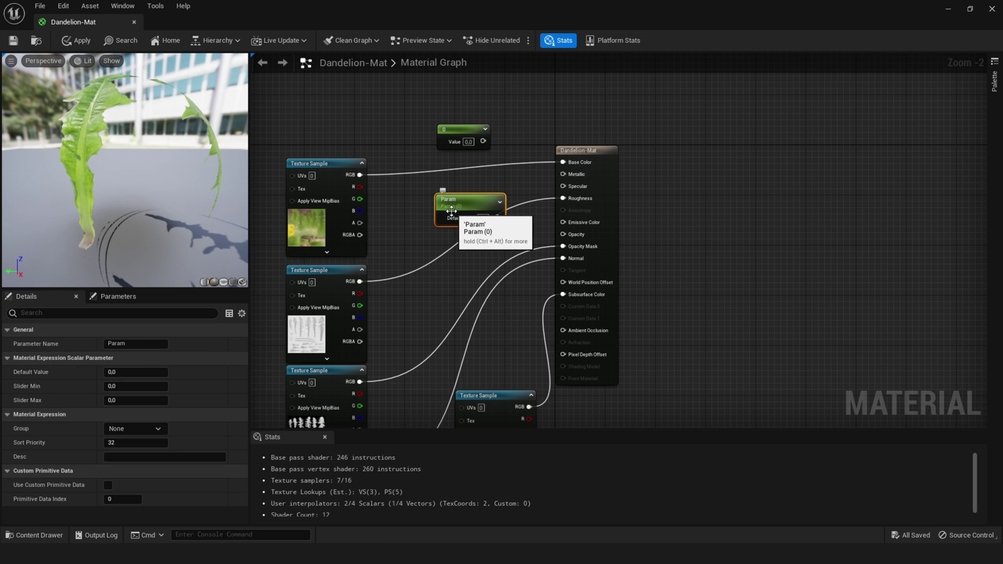
pyautogui.press('Delete')
# - Set the Constant node's value to 0.05, connect it to Specular, and place it beside the texture samples
pyautogui.click(467, 137)
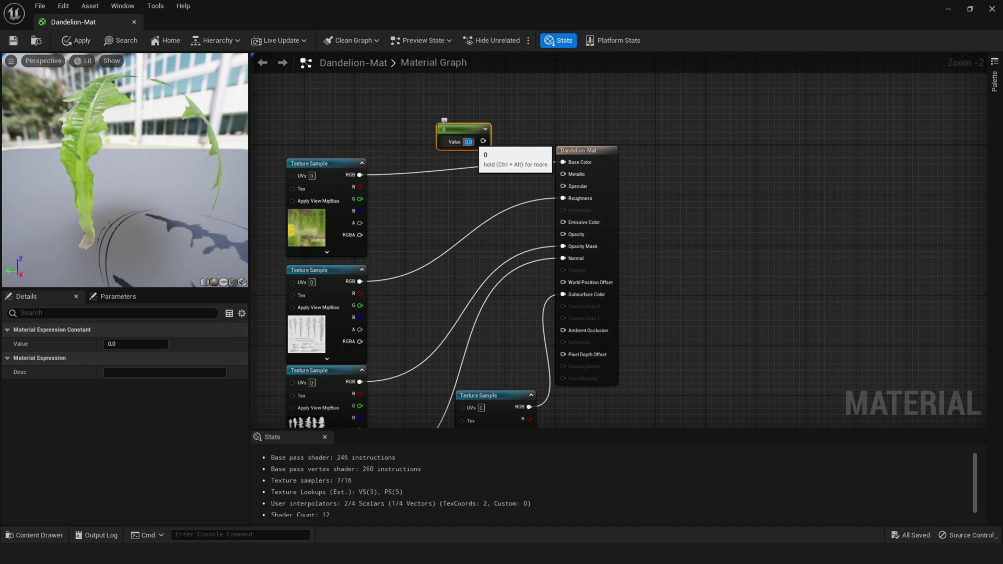
pyautogui.press('Return')
pyautogui.moveTo(486, 141); pyautogui.dragTo(578, 188)
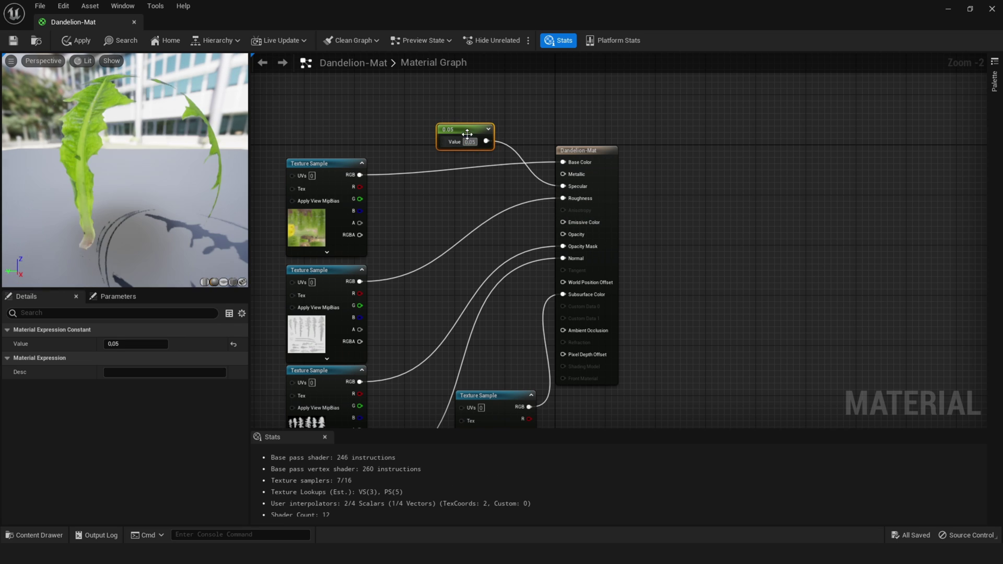
pyautogui.moveTo(455, 129); pyautogui.dragTo(422, 195)
pyautogui.moveTo(124, 157); pyautogui.dragTo(227, 161)
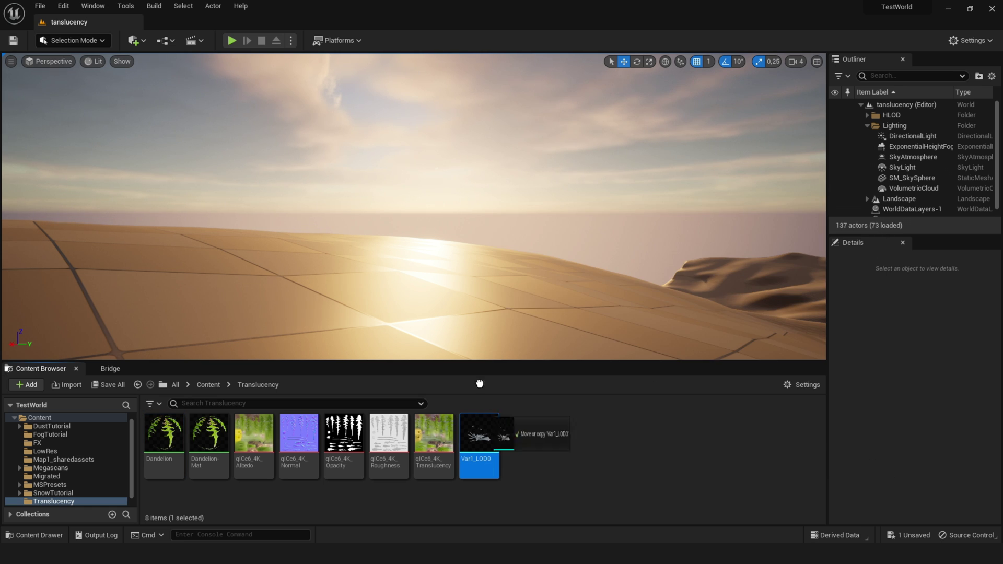
# - Place the Var1_LOD0 plant mesh on the landscape in front of the sun and scale it to 5 on all axes
pyautogui.moveTo(479, 442); pyautogui.dragTo(433, 287)
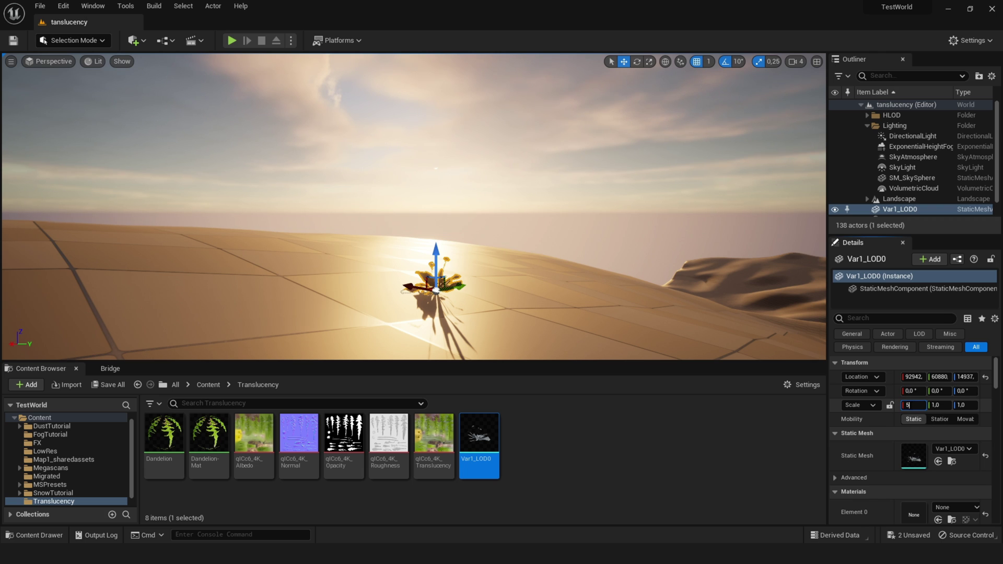
pyautogui.press('Tab')
pyautogui.write('5')
pyautogui.press('Return')
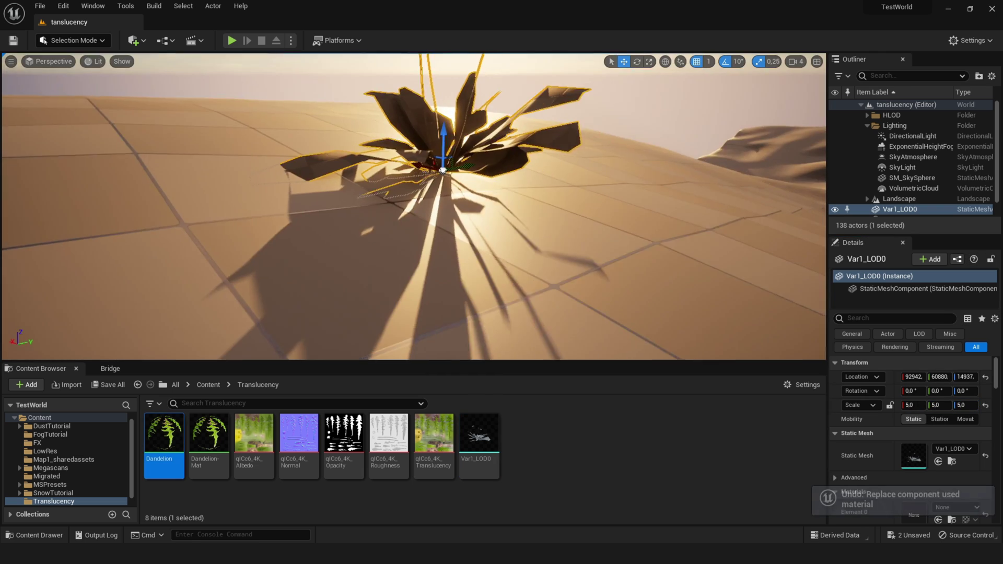
# - Assign the Dandelion material to the plant's Element 0 slot and view the plant against the sun
pyautogui.moveTo(443, 219); pyautogui.dragTo(443, 167, button='right')
pyautogui.moveTo(164, 436); pyautogui.dragTo(912, 509)
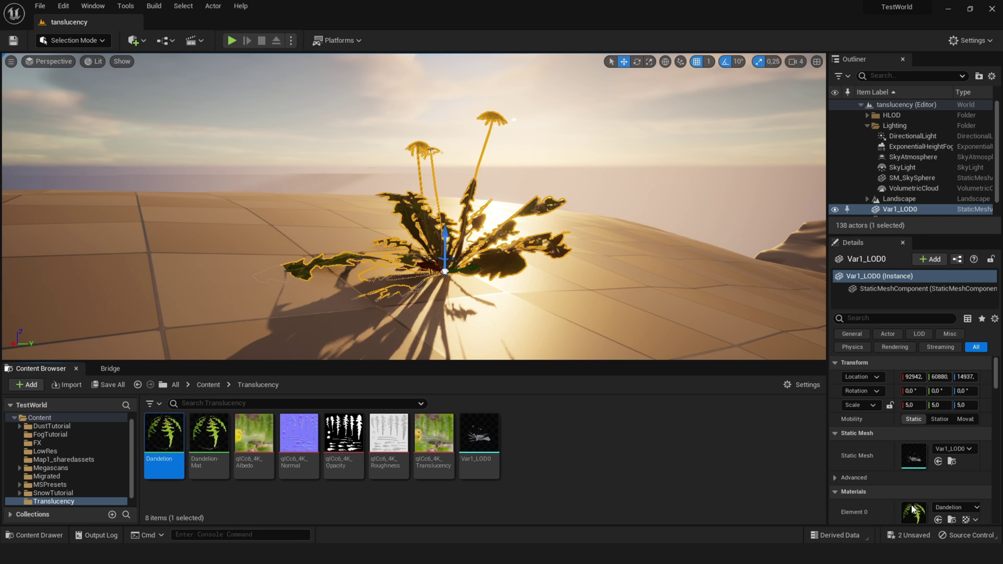
pyautogui.click(596, 181)
pyautogui.moveTo(545, 226); pyautogui.dragTo(545, 204, button='right')
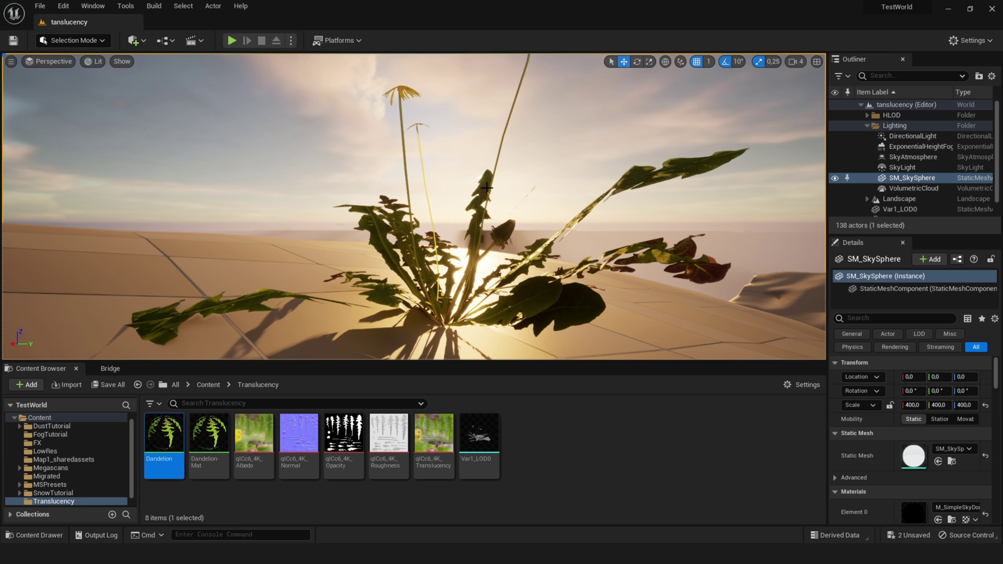
pyautogui.scroll(-3, 509, 278)
pyautogui.scroll(4, 510, 278)
pyautogui.scroll(-2, 509, 278)
pyautogui.moveTo(510, 278)
pyautogui.mouseDown(button='right')
pyautogui.moveTo(465, 288)
pyautogui.moveTo(510, 277)
pyautogui.mouseUp(button='right')
# - Assign the Dandelion-Mat material to the plant's Element 0 slot and view the plant from both the backlit and sunlit sides
pyautogui.click(510, 278)
pyautogui.click(217, 469)
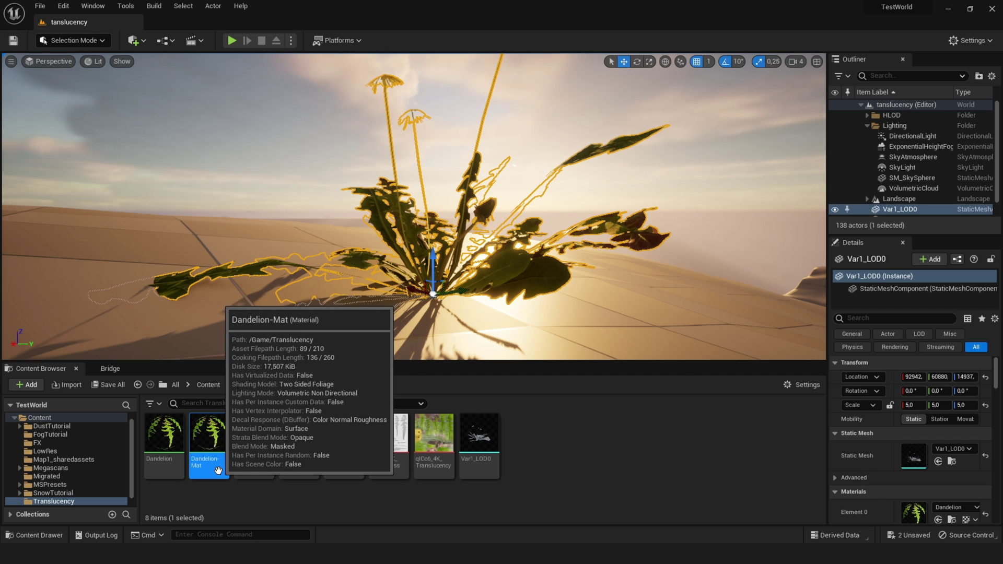
pyautogui.moveTo(218, 470); pyautogui.dragTo(914, 512)
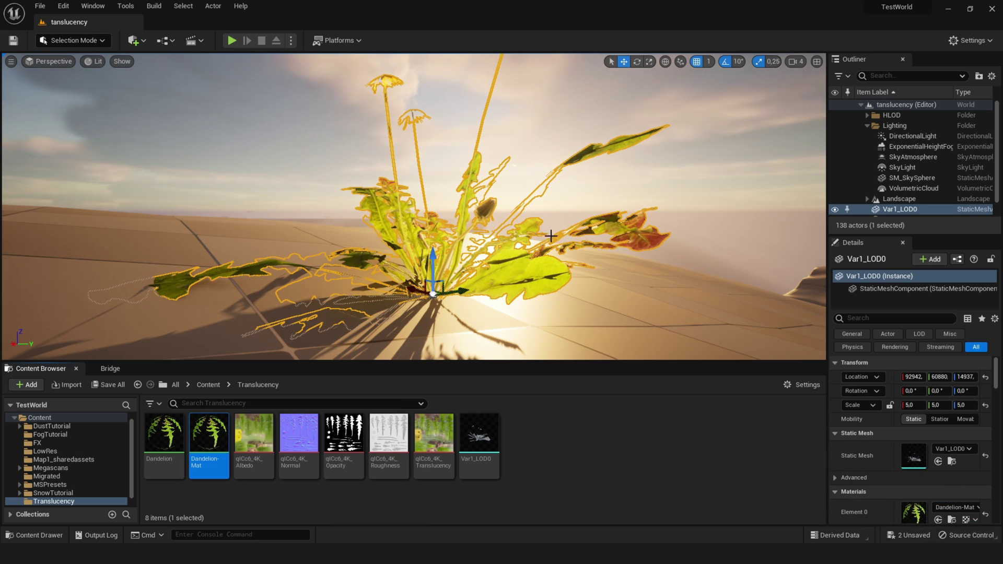
pyautogui.moveTo(554, 183); pyautogui.dragTo(555, 182, button='right')
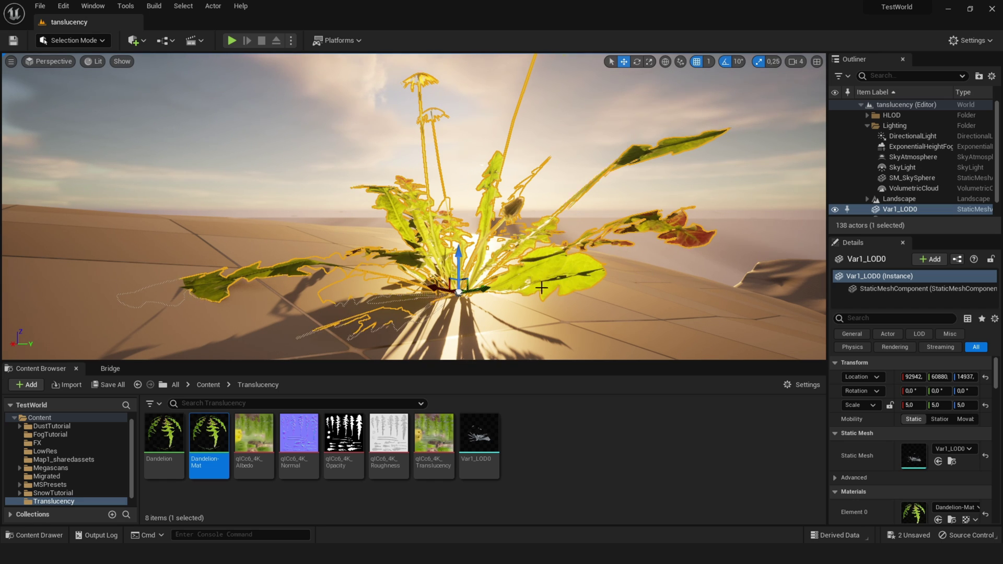
pyautogui.moveTo(440, 264); pyautogui.dragTo(440, 264, button='right')
pyautogui.click(439, 264)
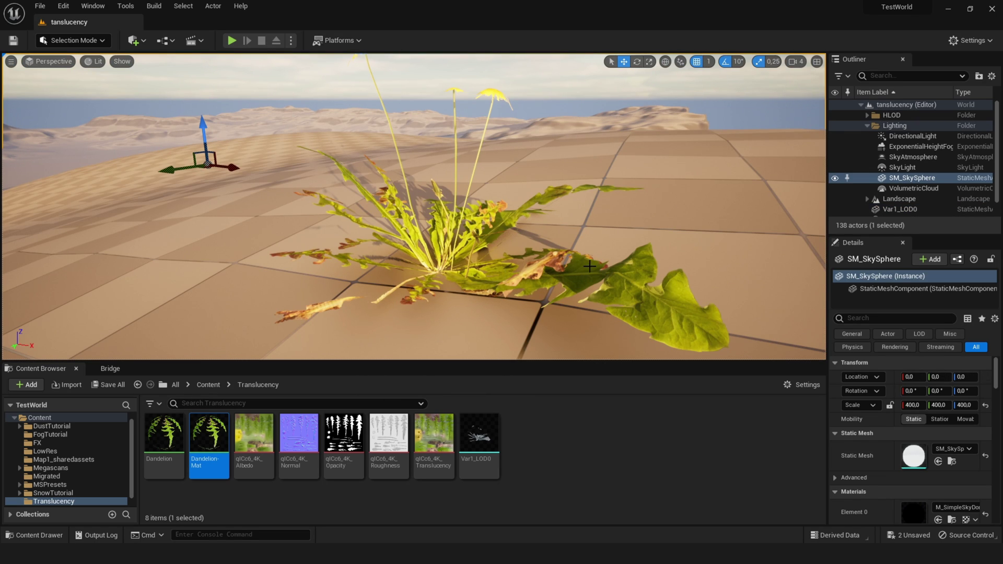